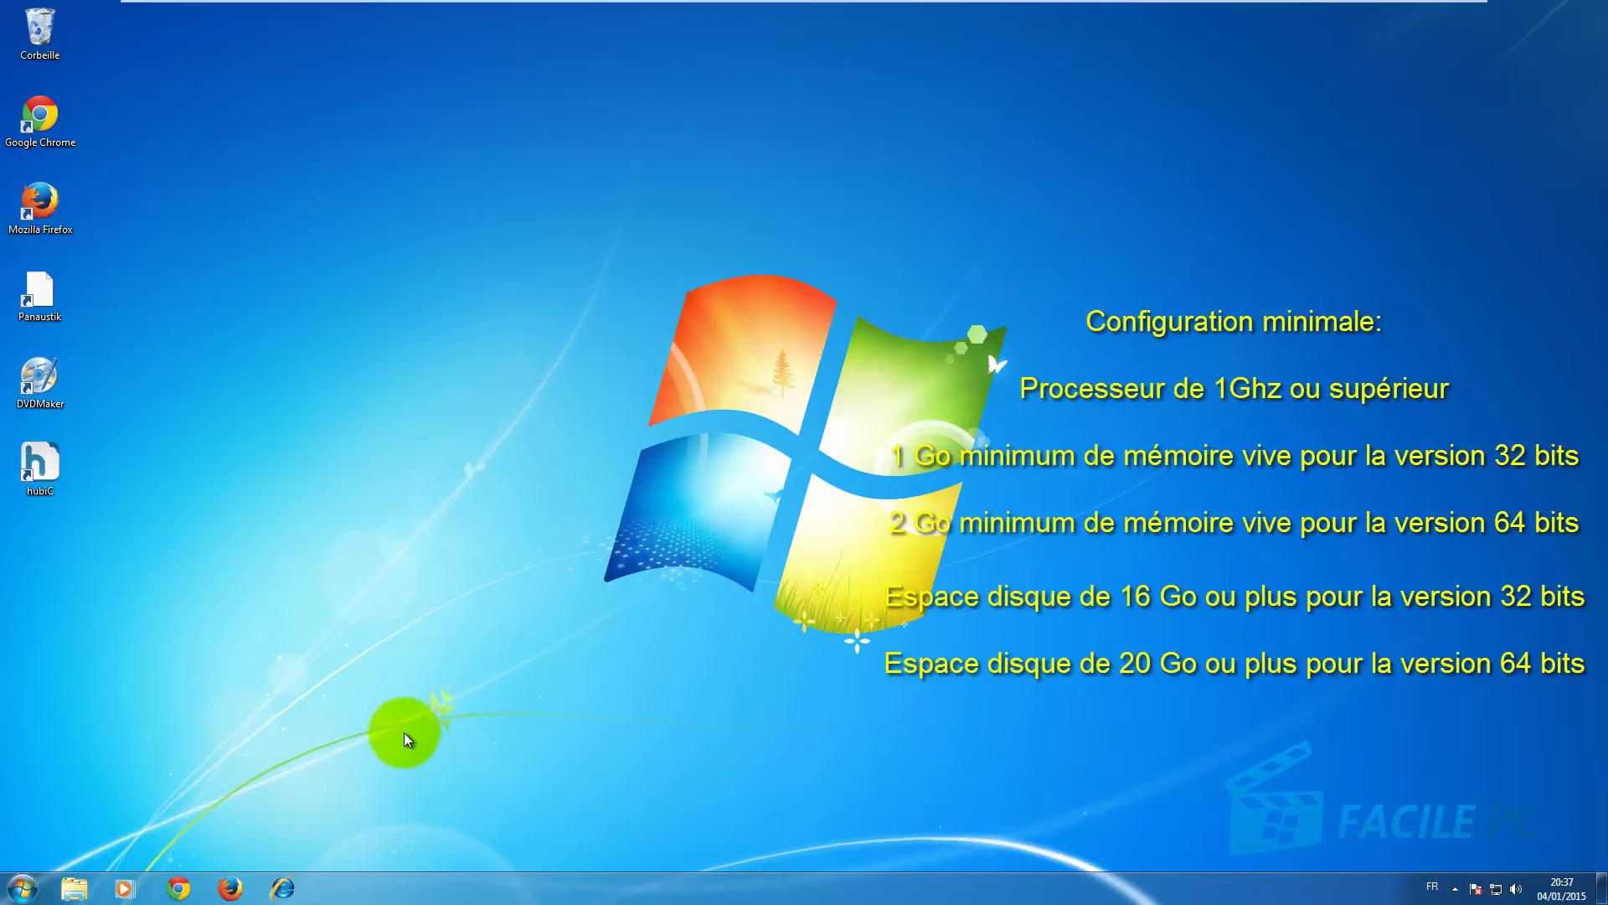
Step: Check the computer's processor, installed memory and system type in its system properties, and close the window
click(25, 889)
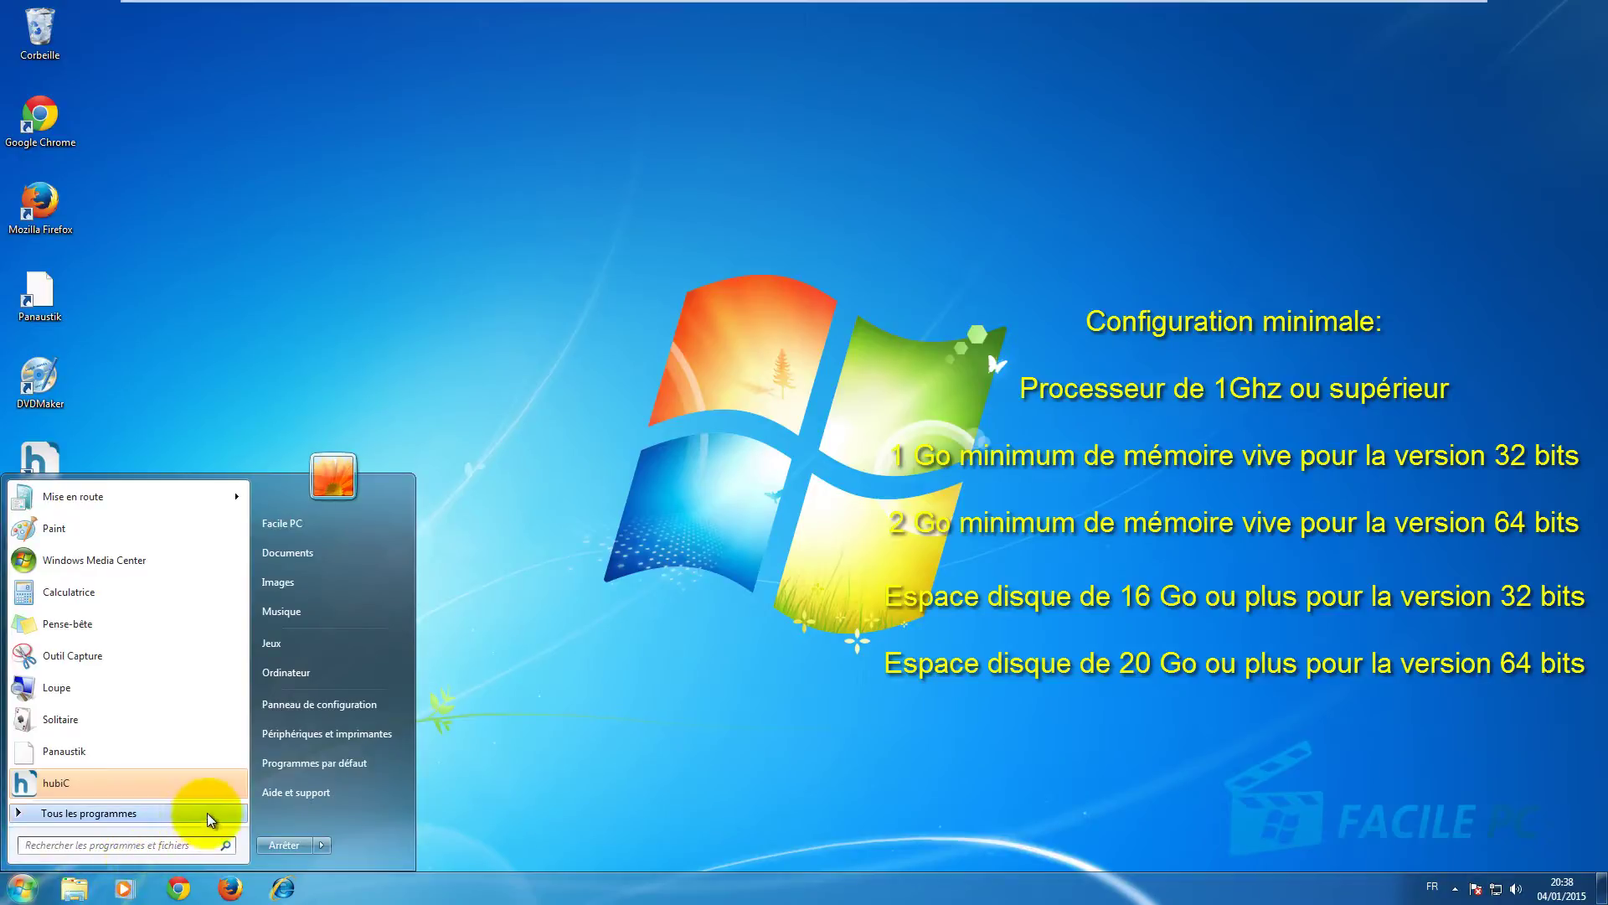
click(313, 674)
right_click(314, 673)
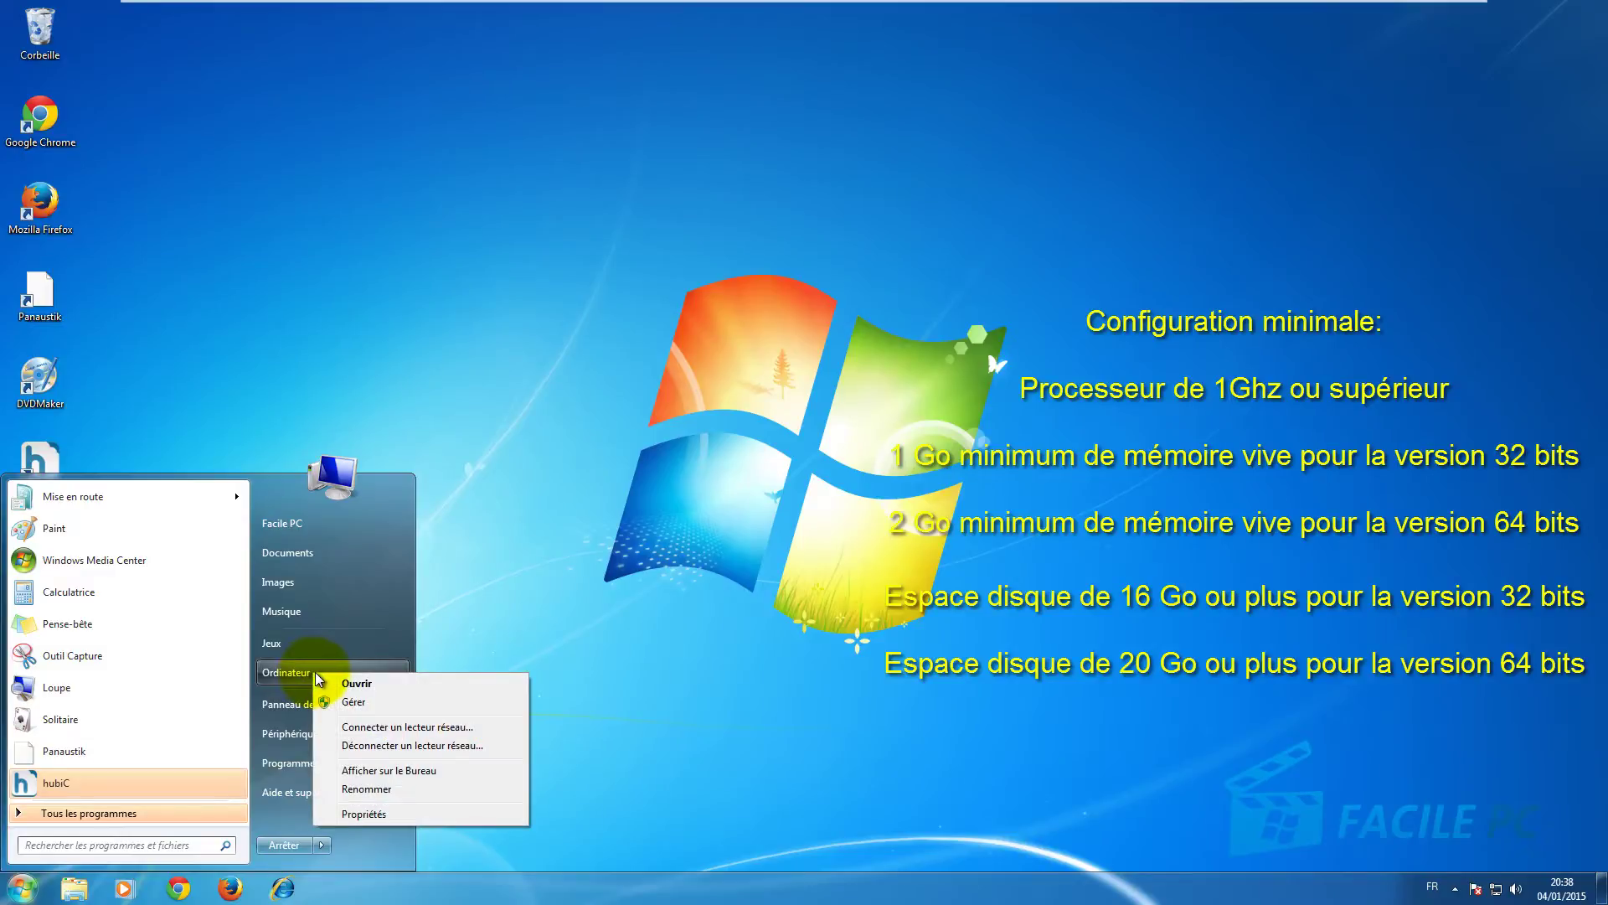
click(380, 811)
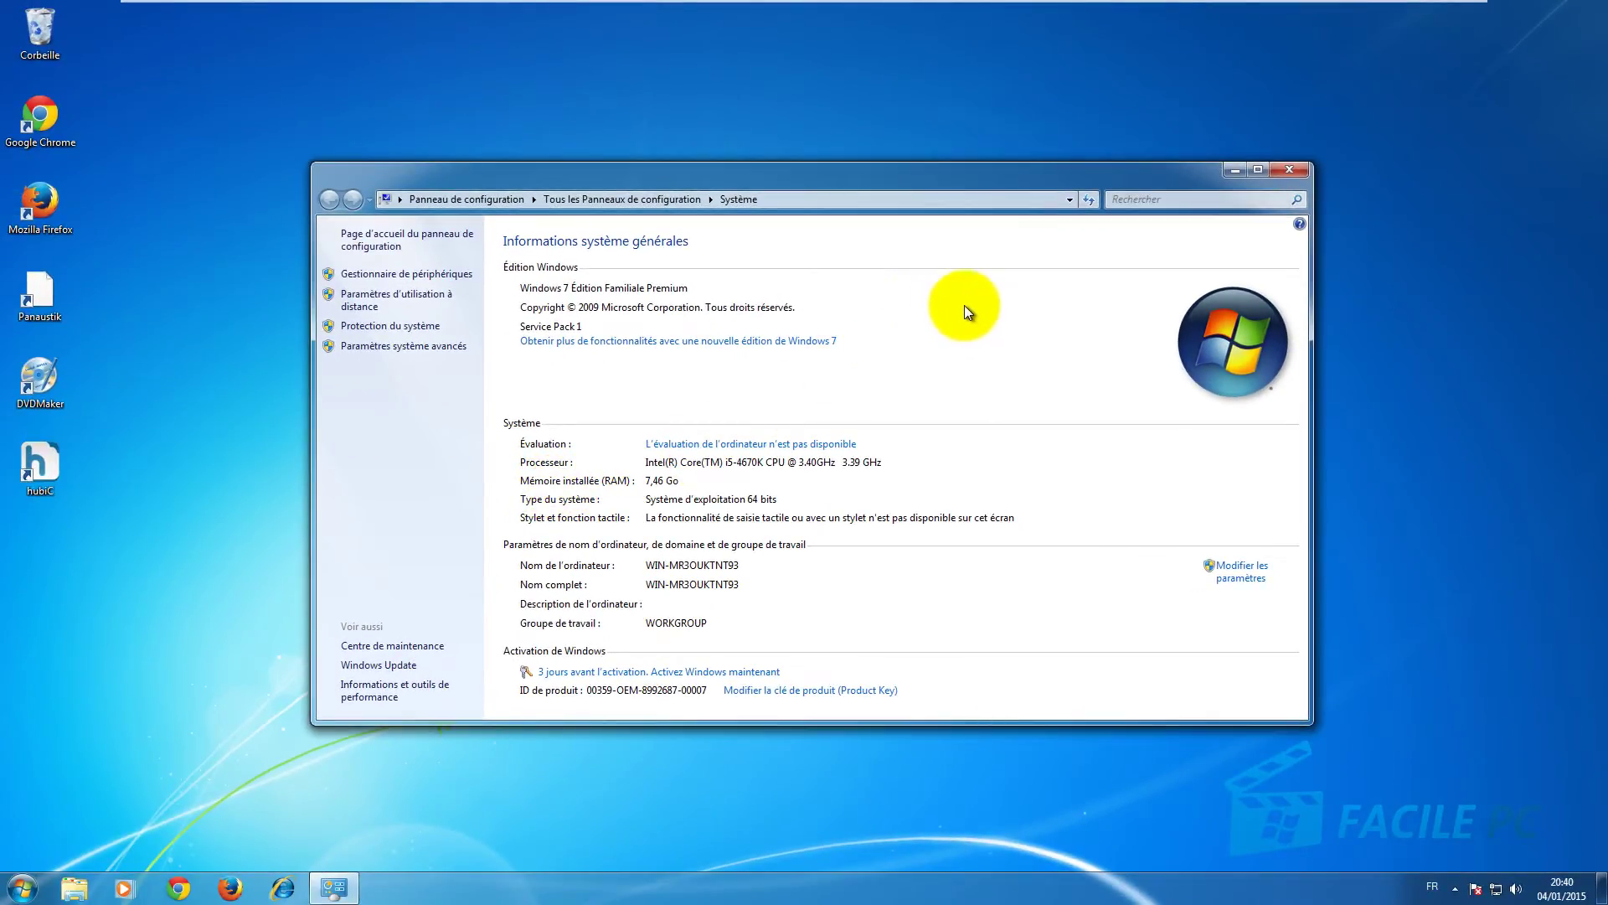
click(1288, 173)
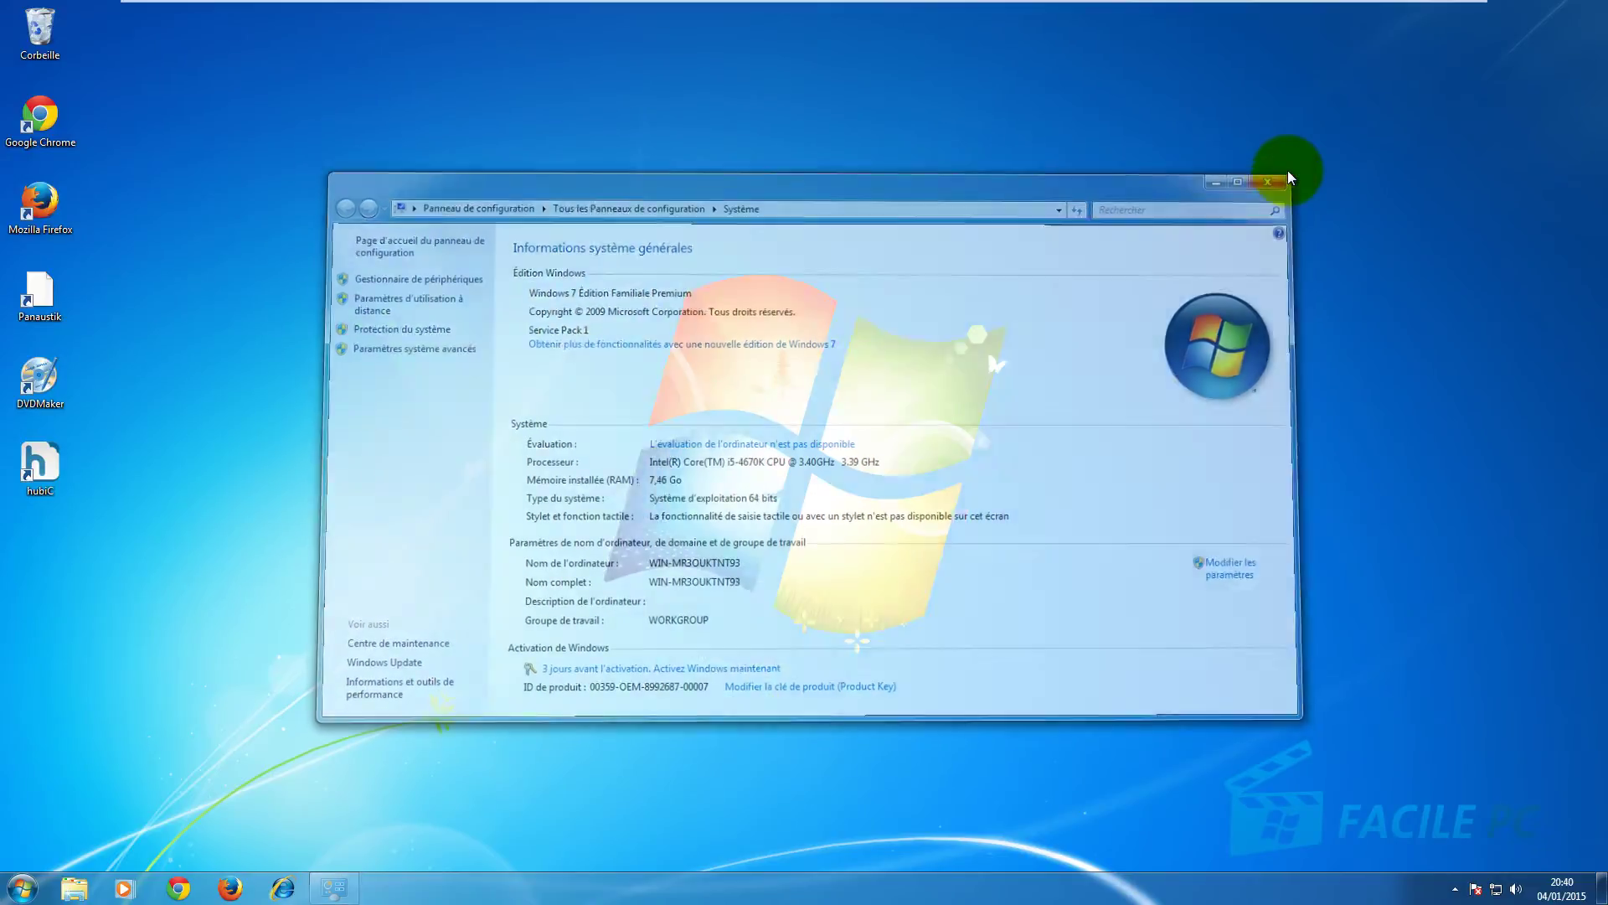
Step: Check the free space on the local disk (C:) in the Ordinateur window, and close it
click(23, 887)
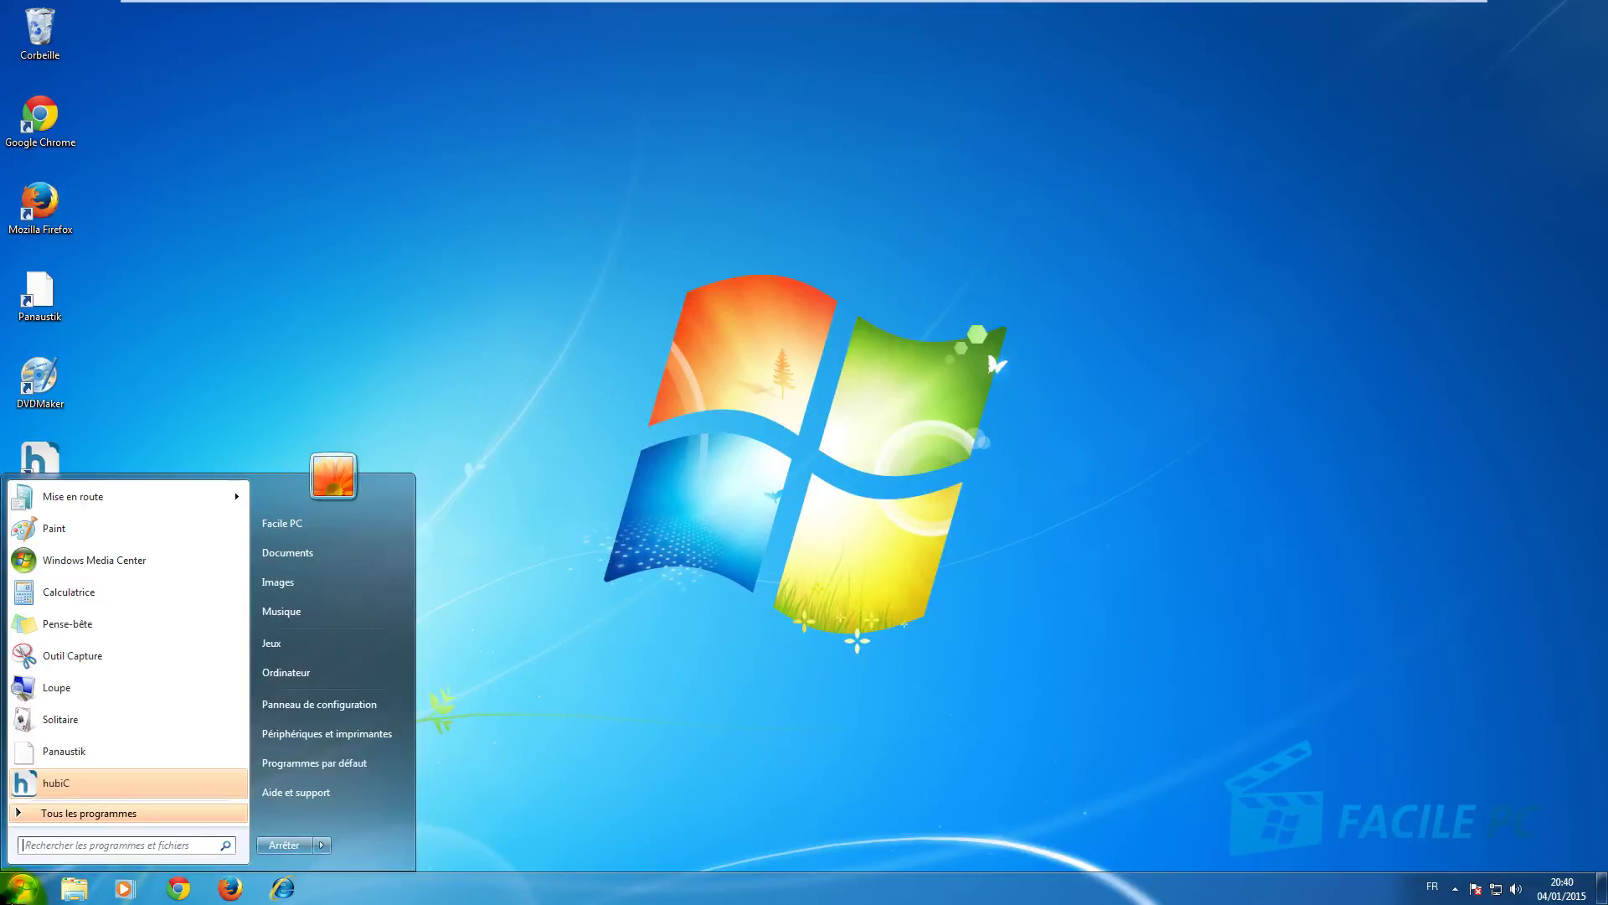
click(281, 674)
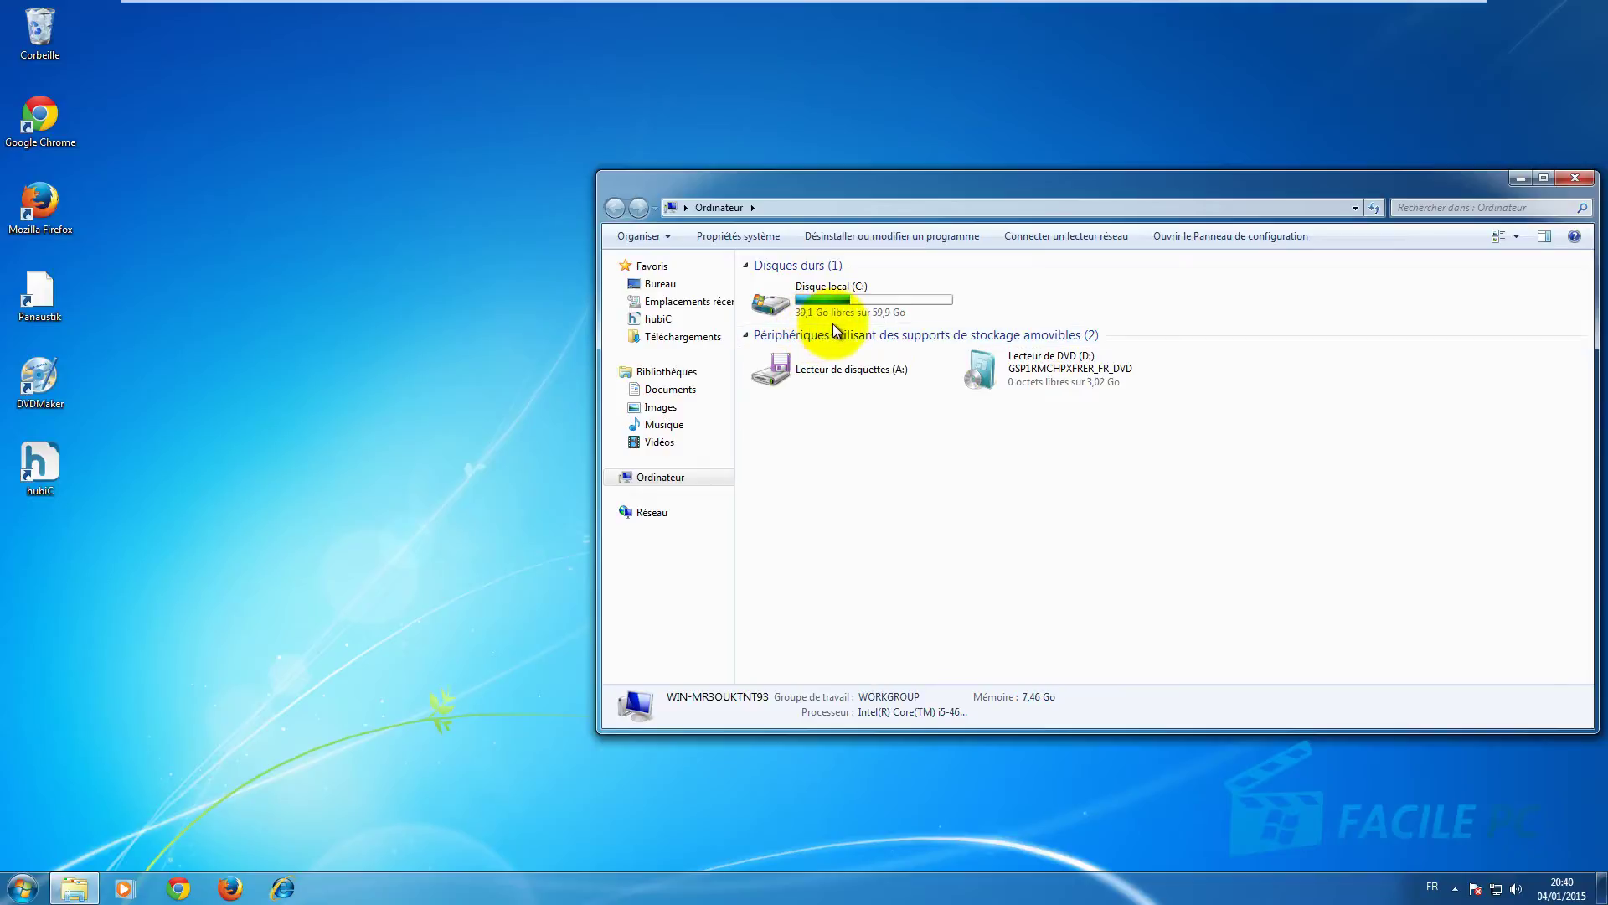
mouse_move(895, 318)
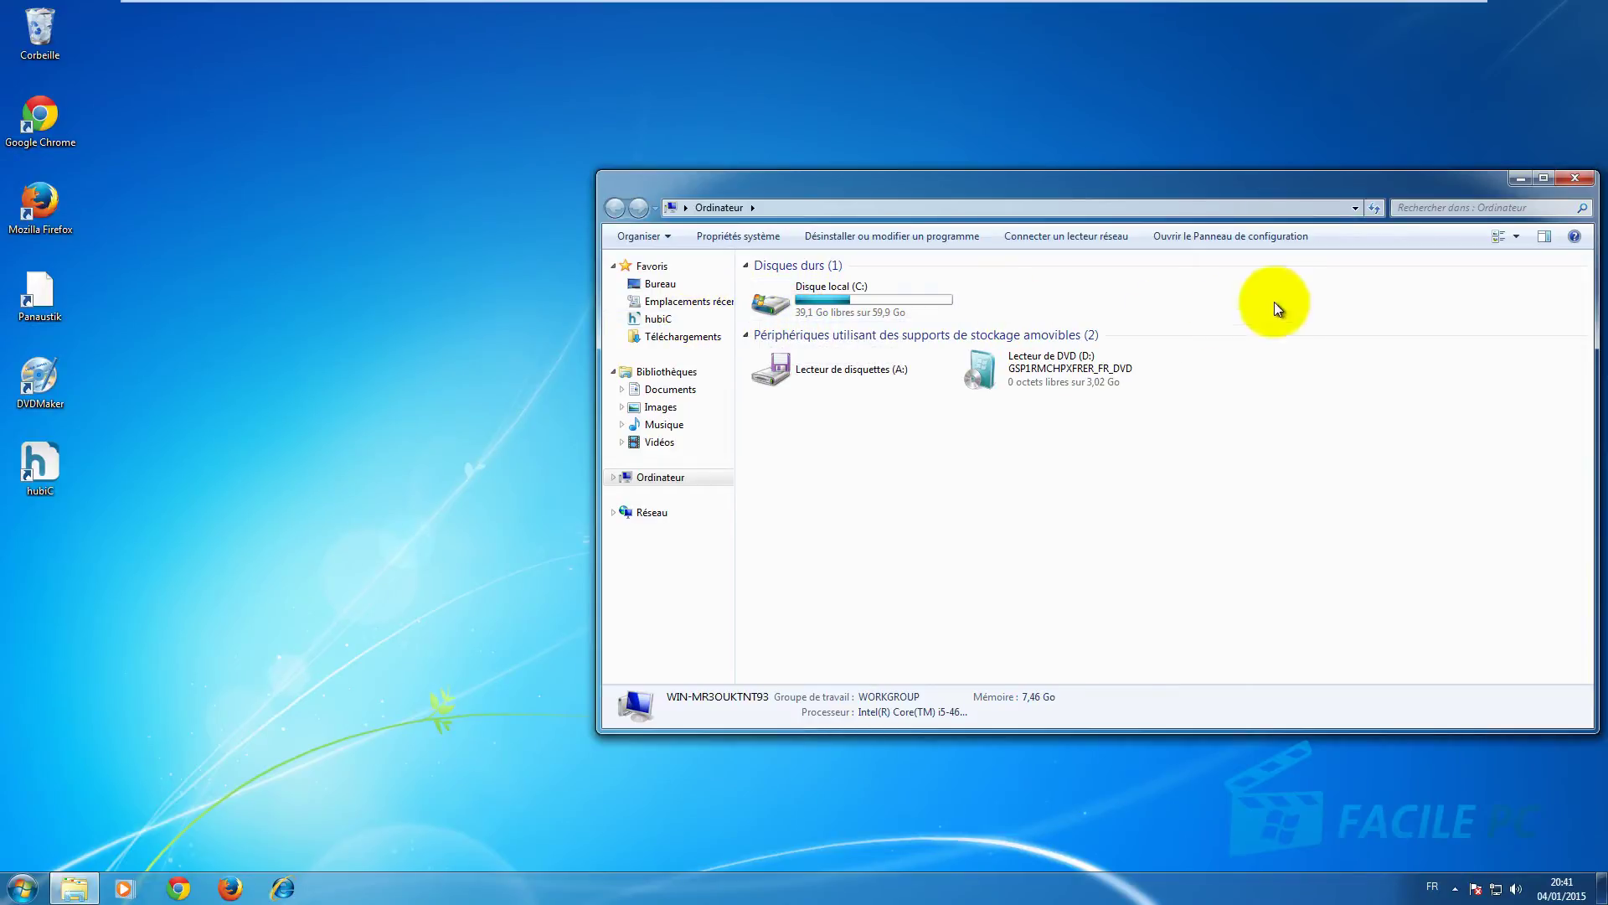
click(1577, 179)
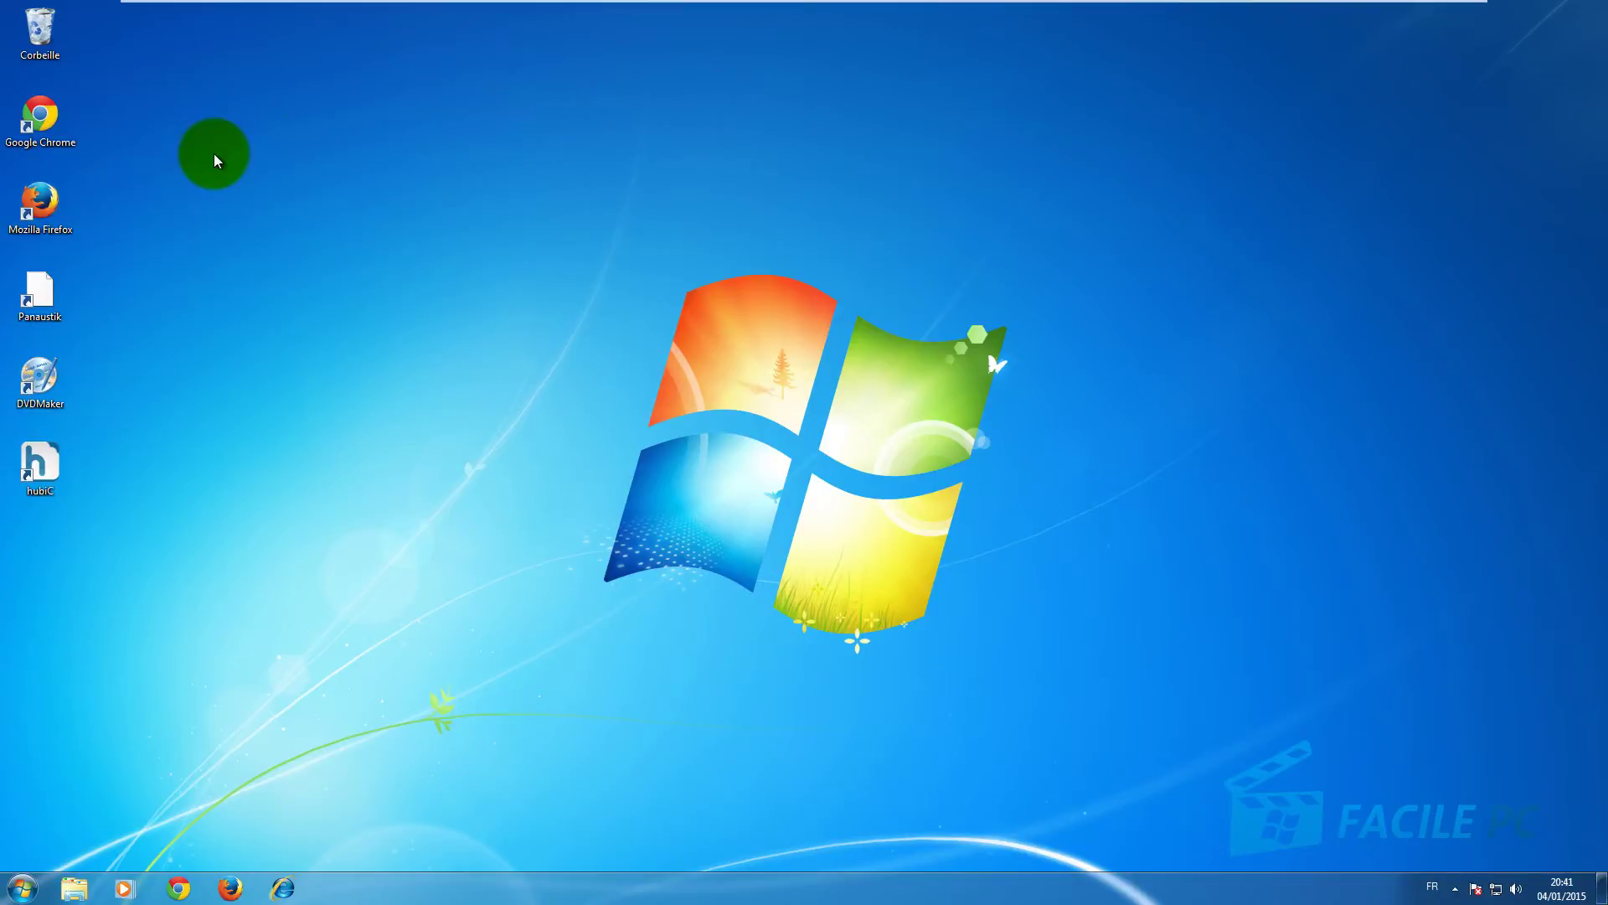
Step: In Google Chrome, search for "assistant compatibilité windows 8" and open the "Assistant Mise à niveau : FAQ" result
double_click(41, 114)
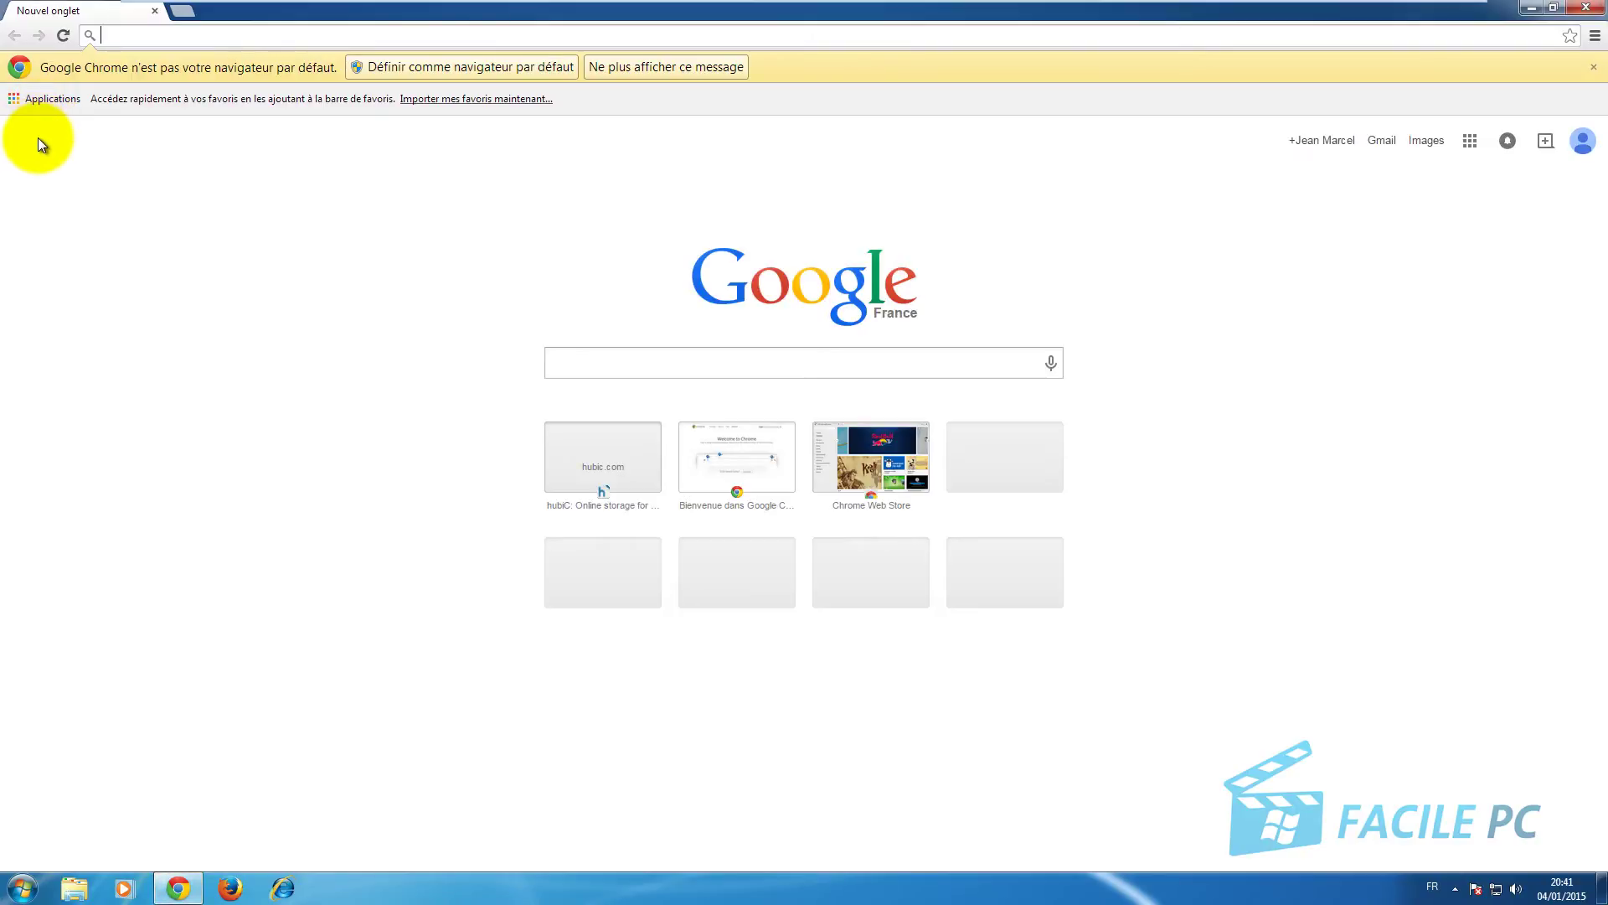
text(as)
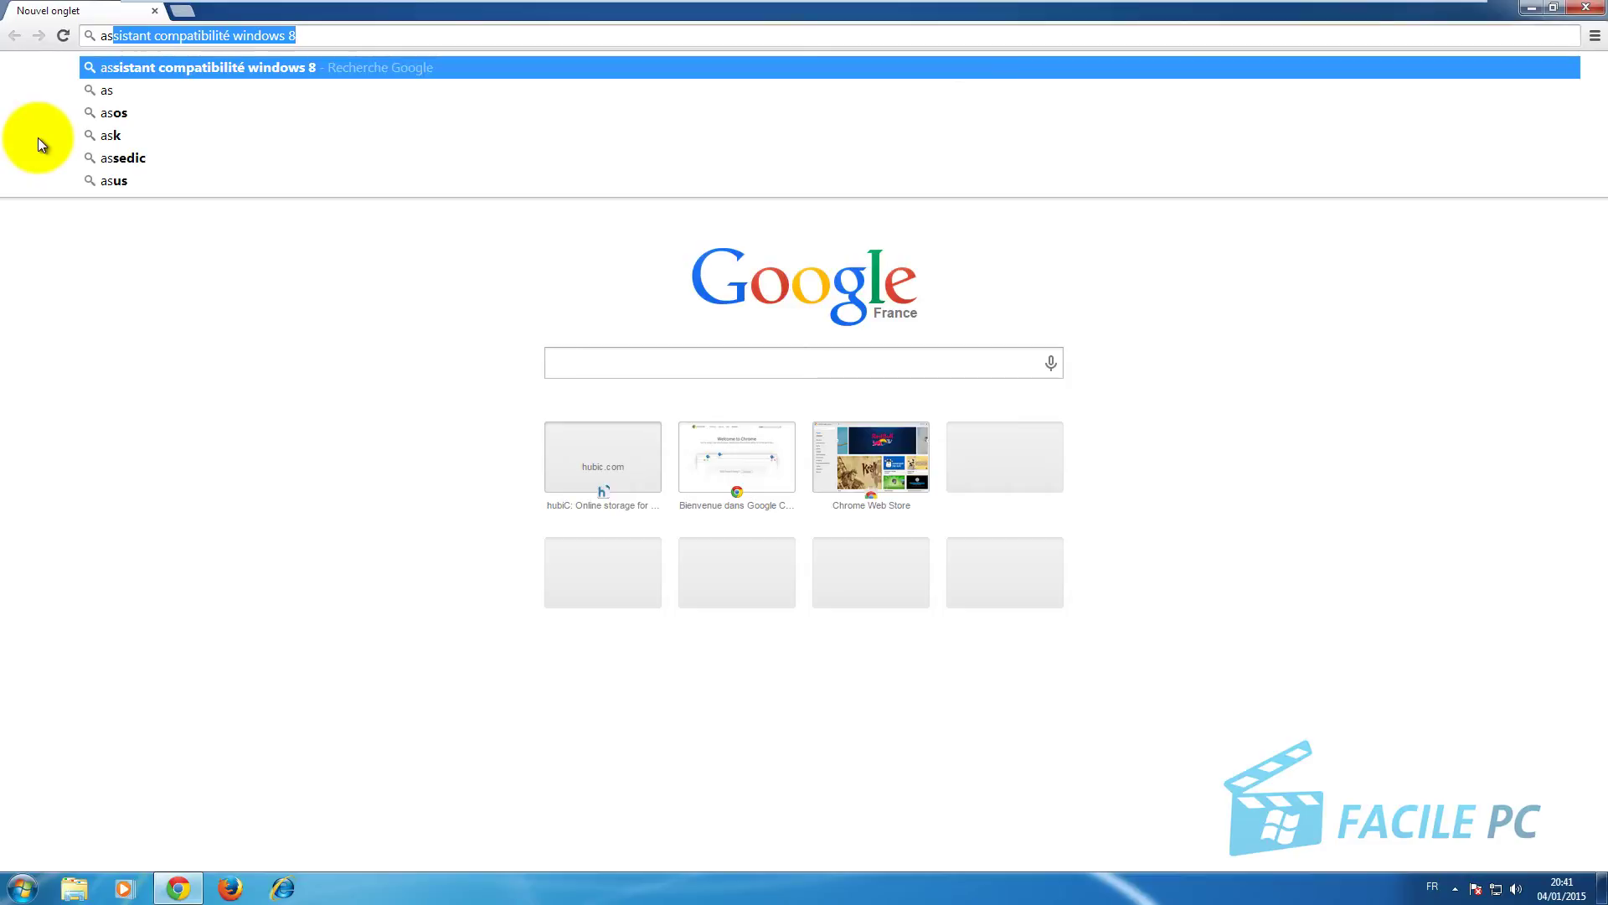
click(184, 66)
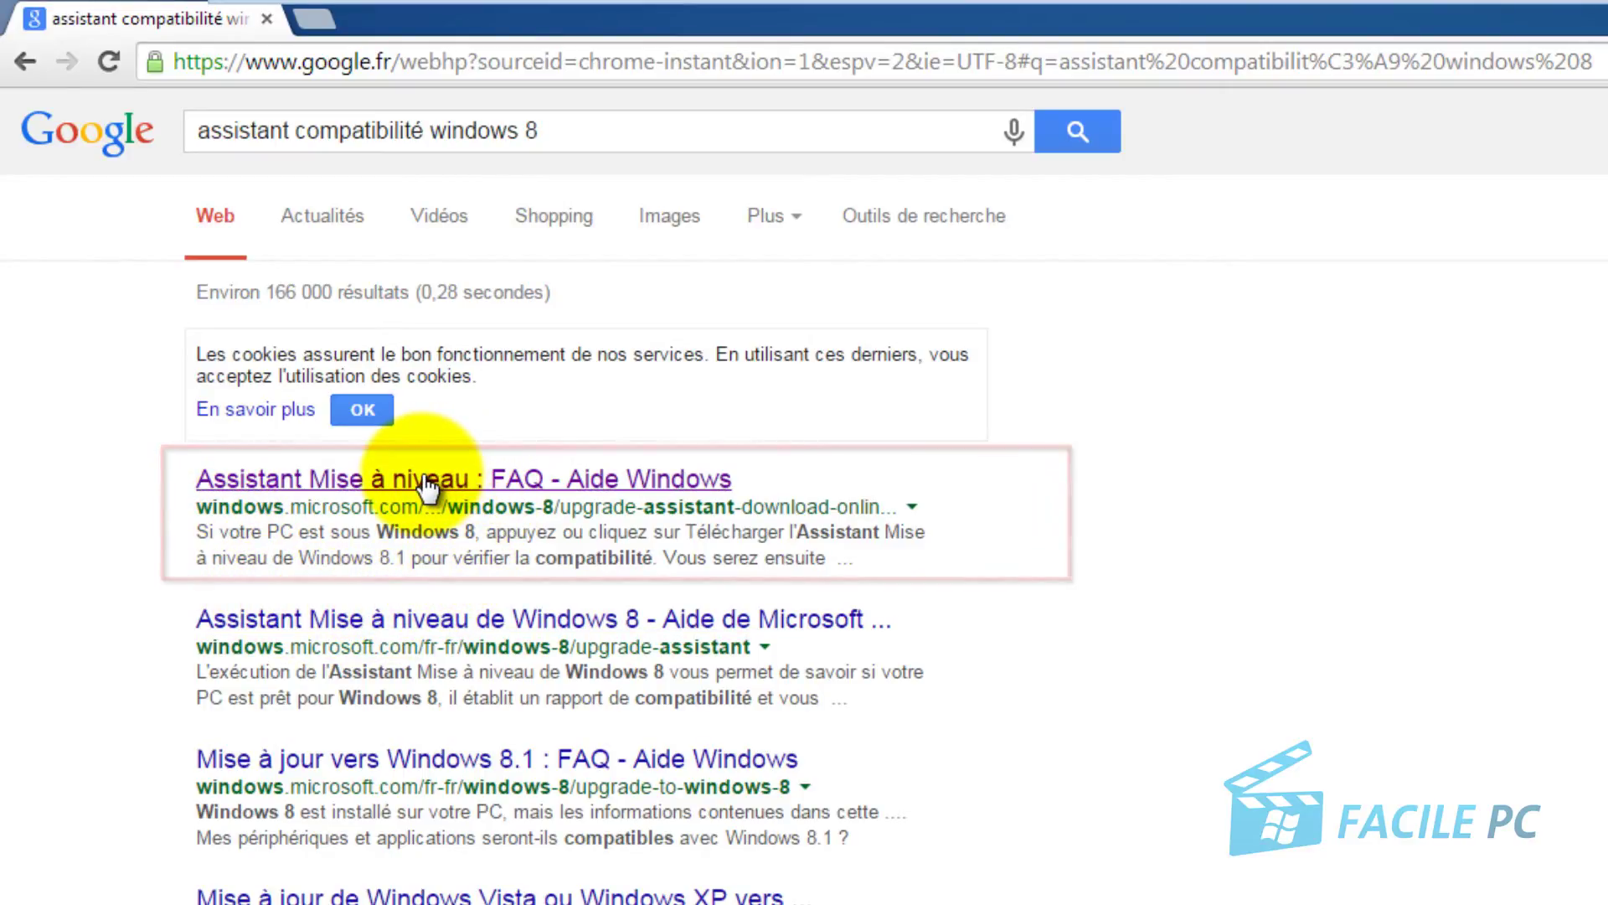
click(328, 367)
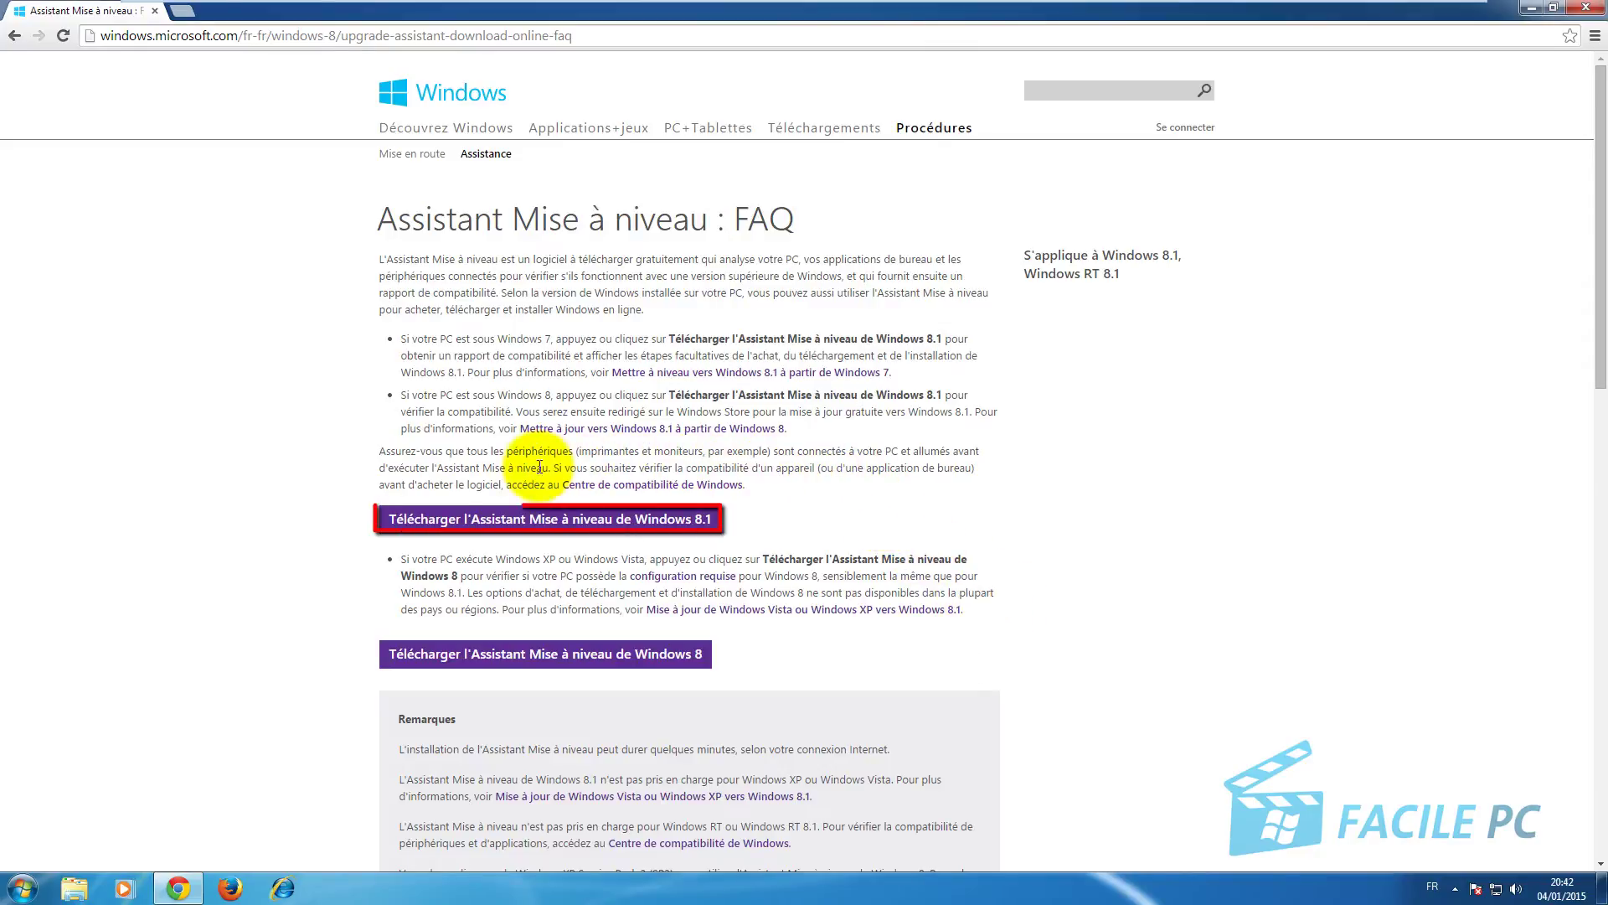
Step: Download the Windows 8.1 upgrade assistant (Assistant Mise à niveau de Windows 8.1), run it and authorize it to make changes
click(484, 522)
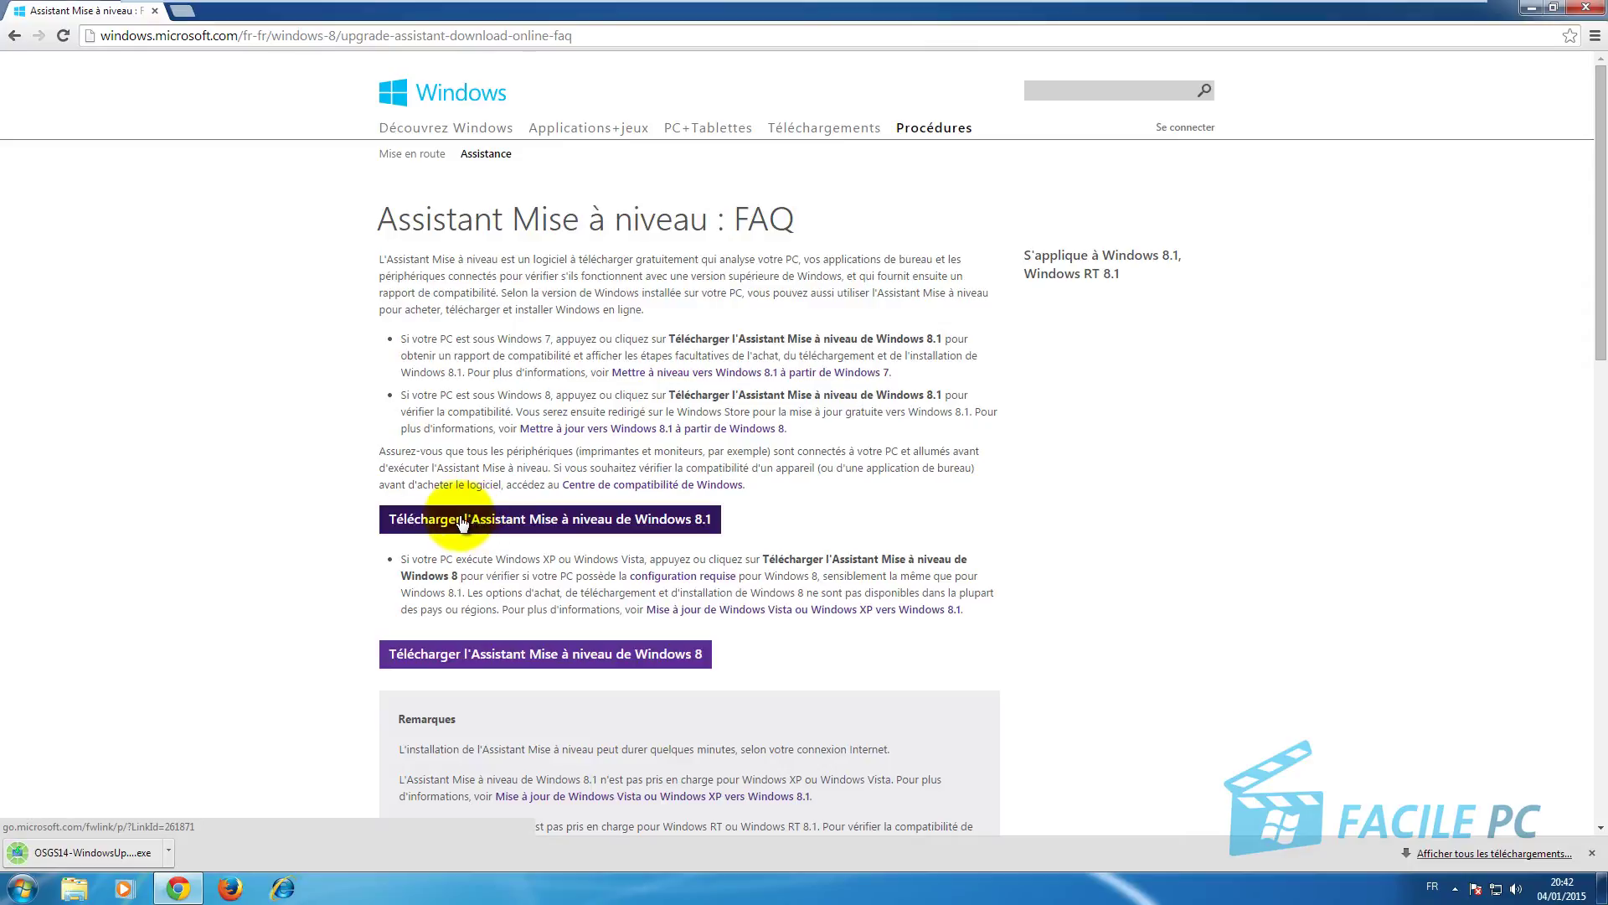
click(76, 857)
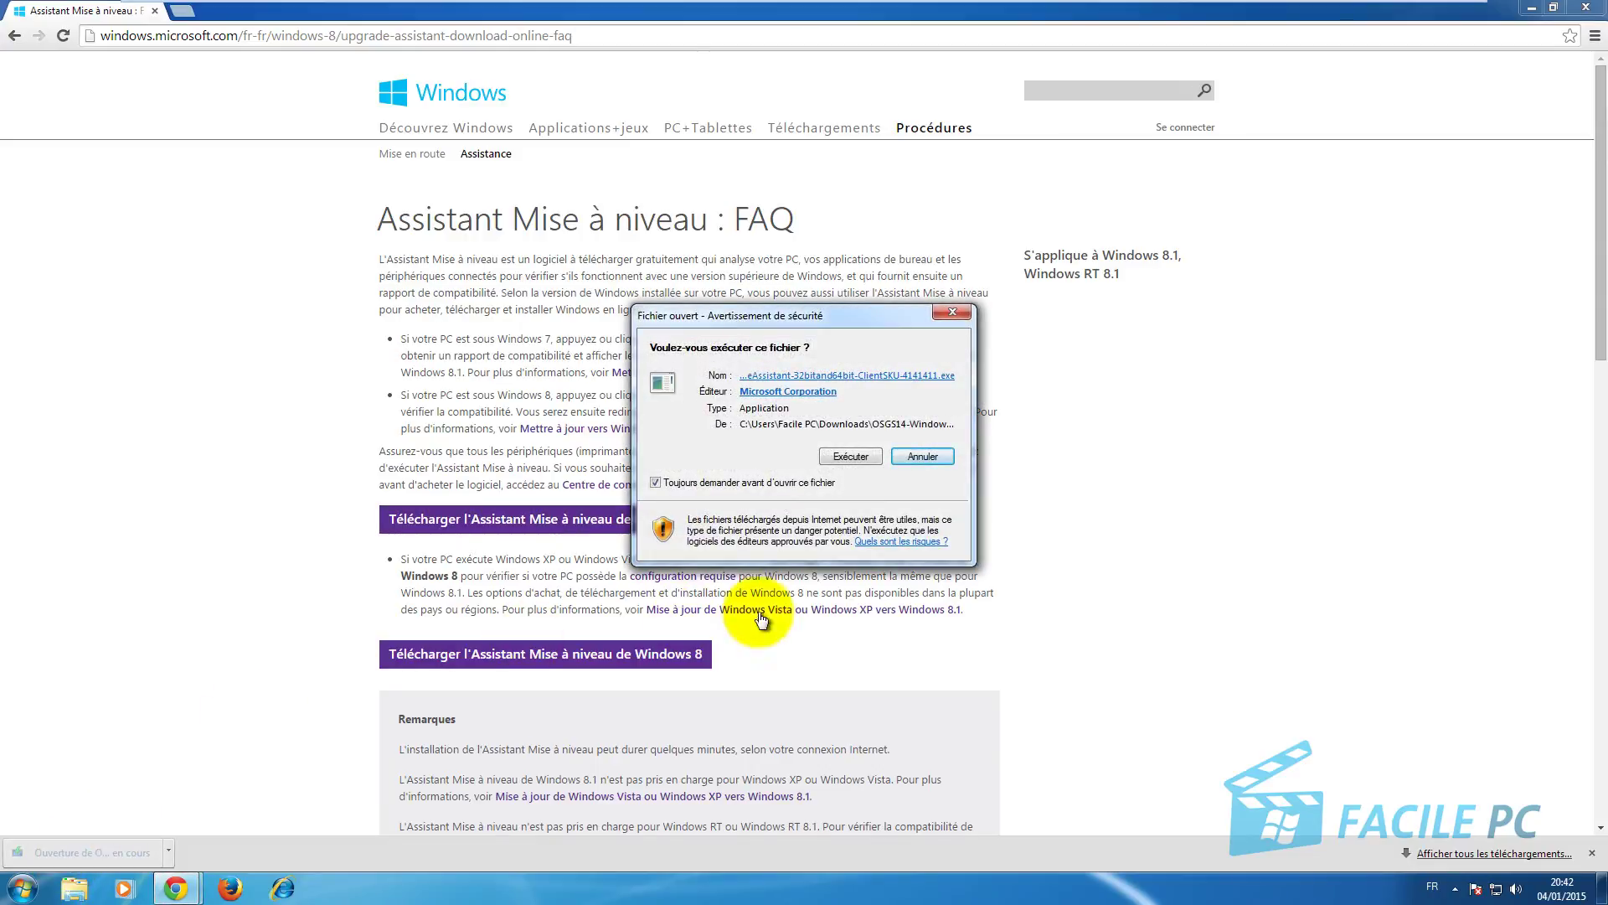
click(850, 462)
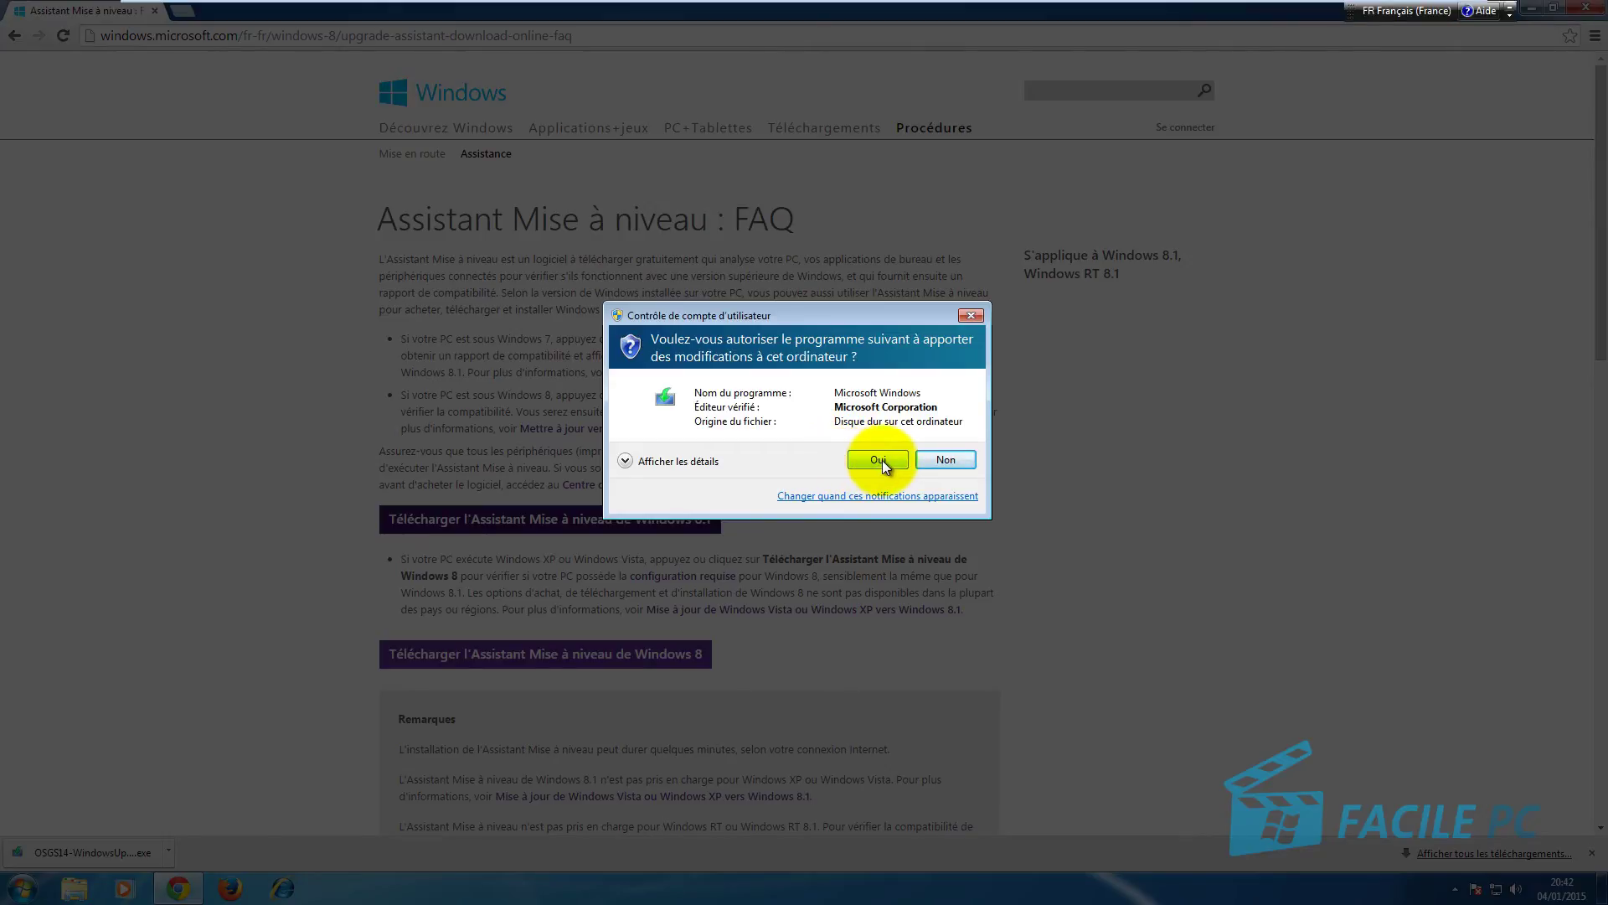
click(881, 460)
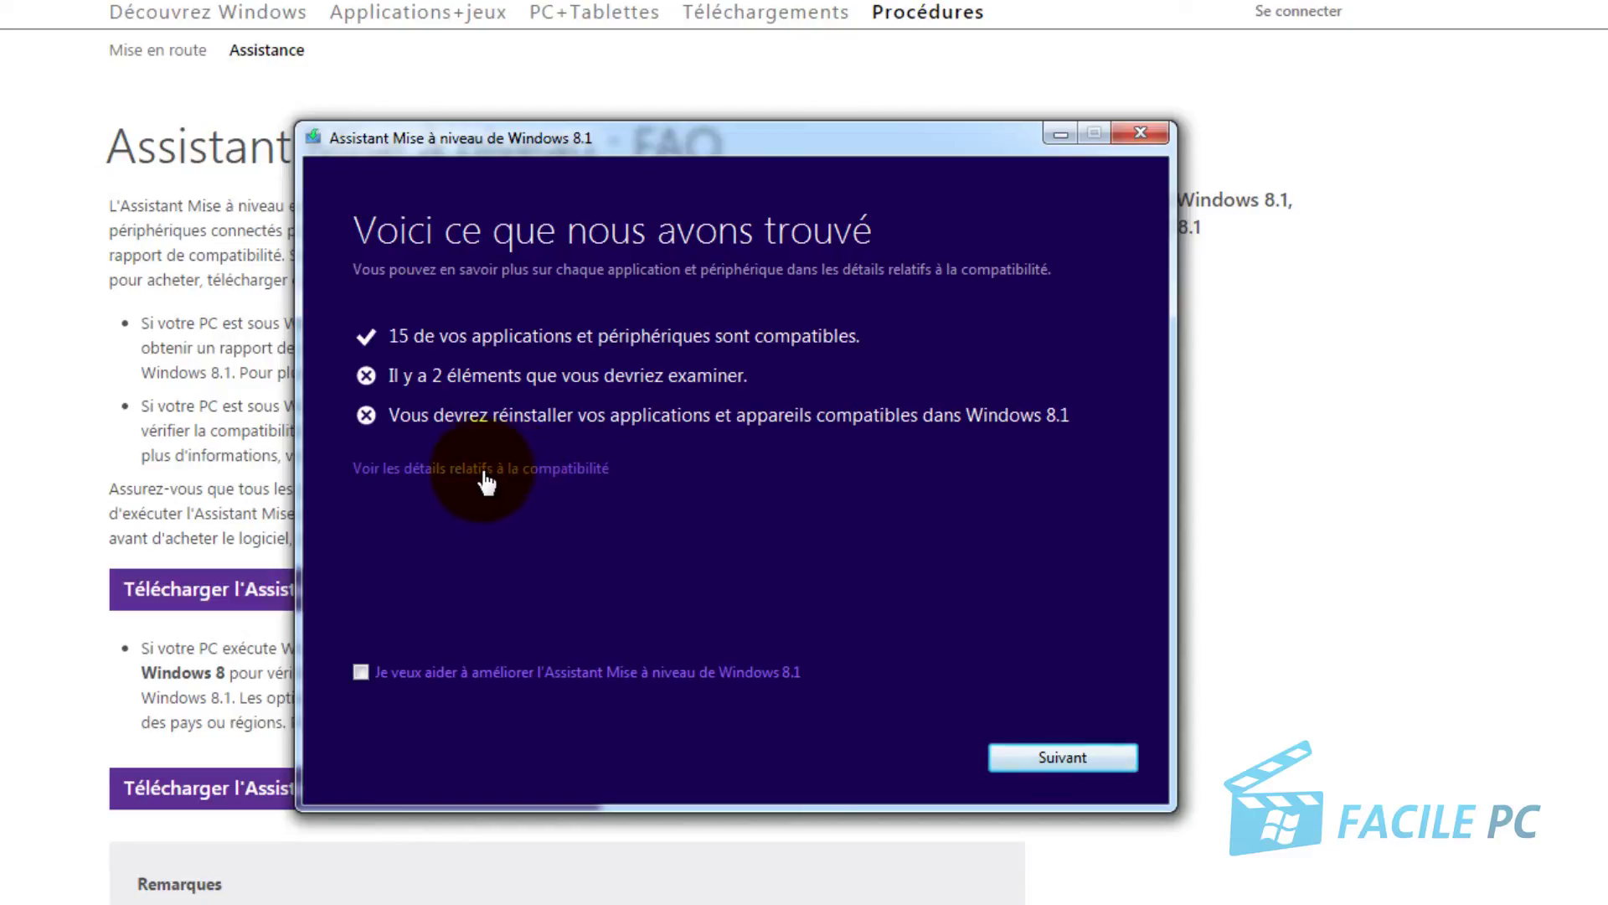
Step: Review the full compatibility details of the applications and devices in the upgrade assistant, and close the report
click(426, 475)
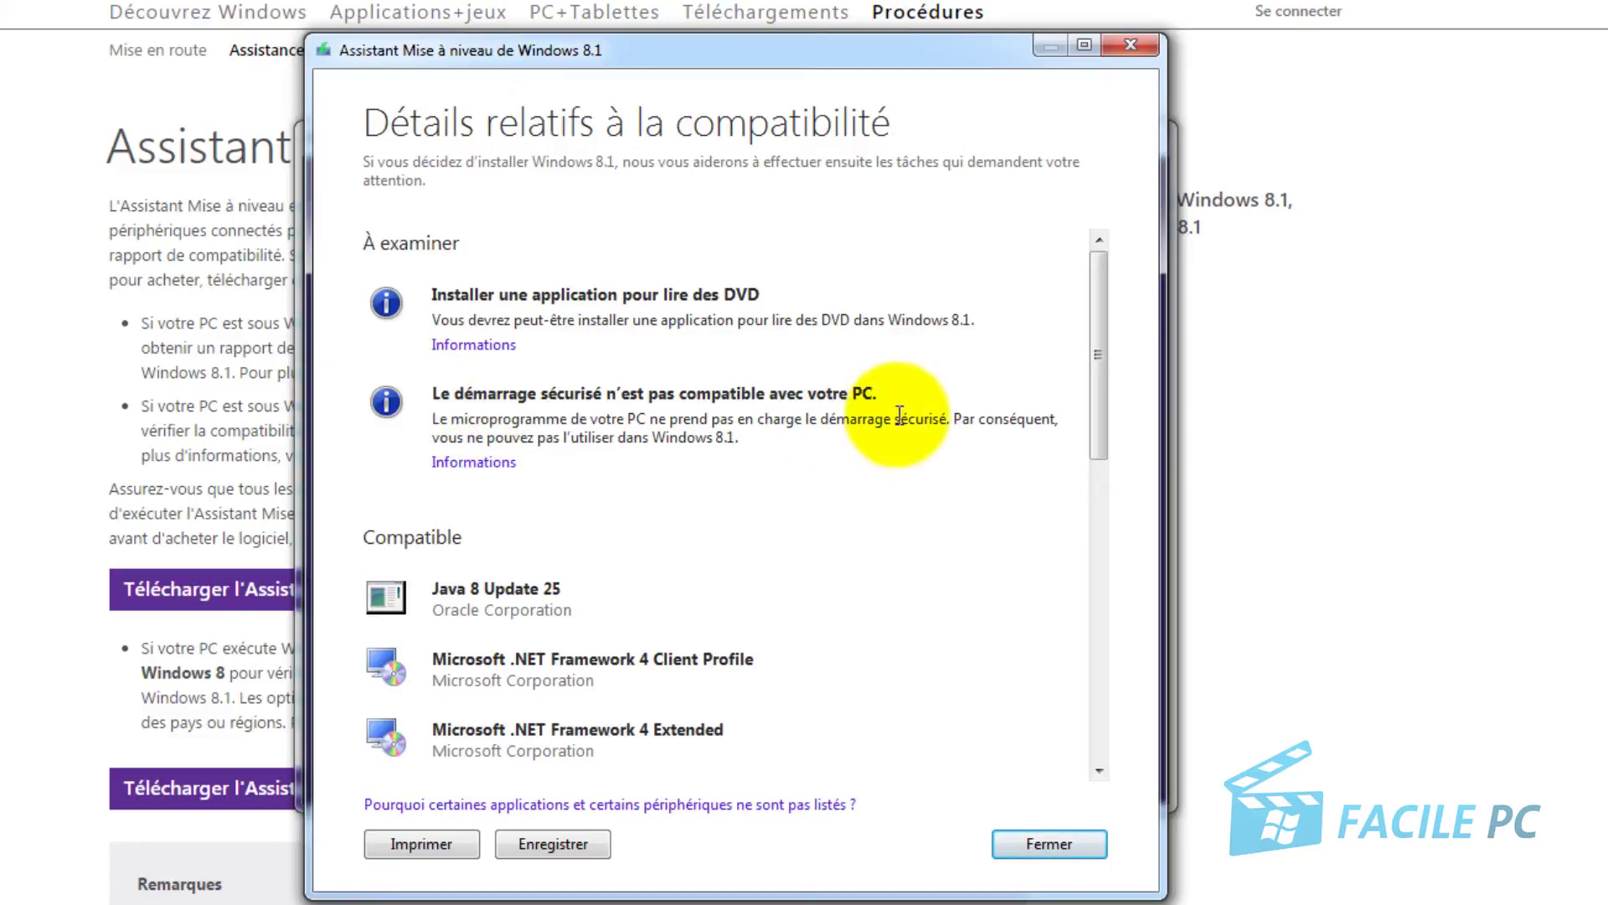
drag(1097, 313, 1168, 685)
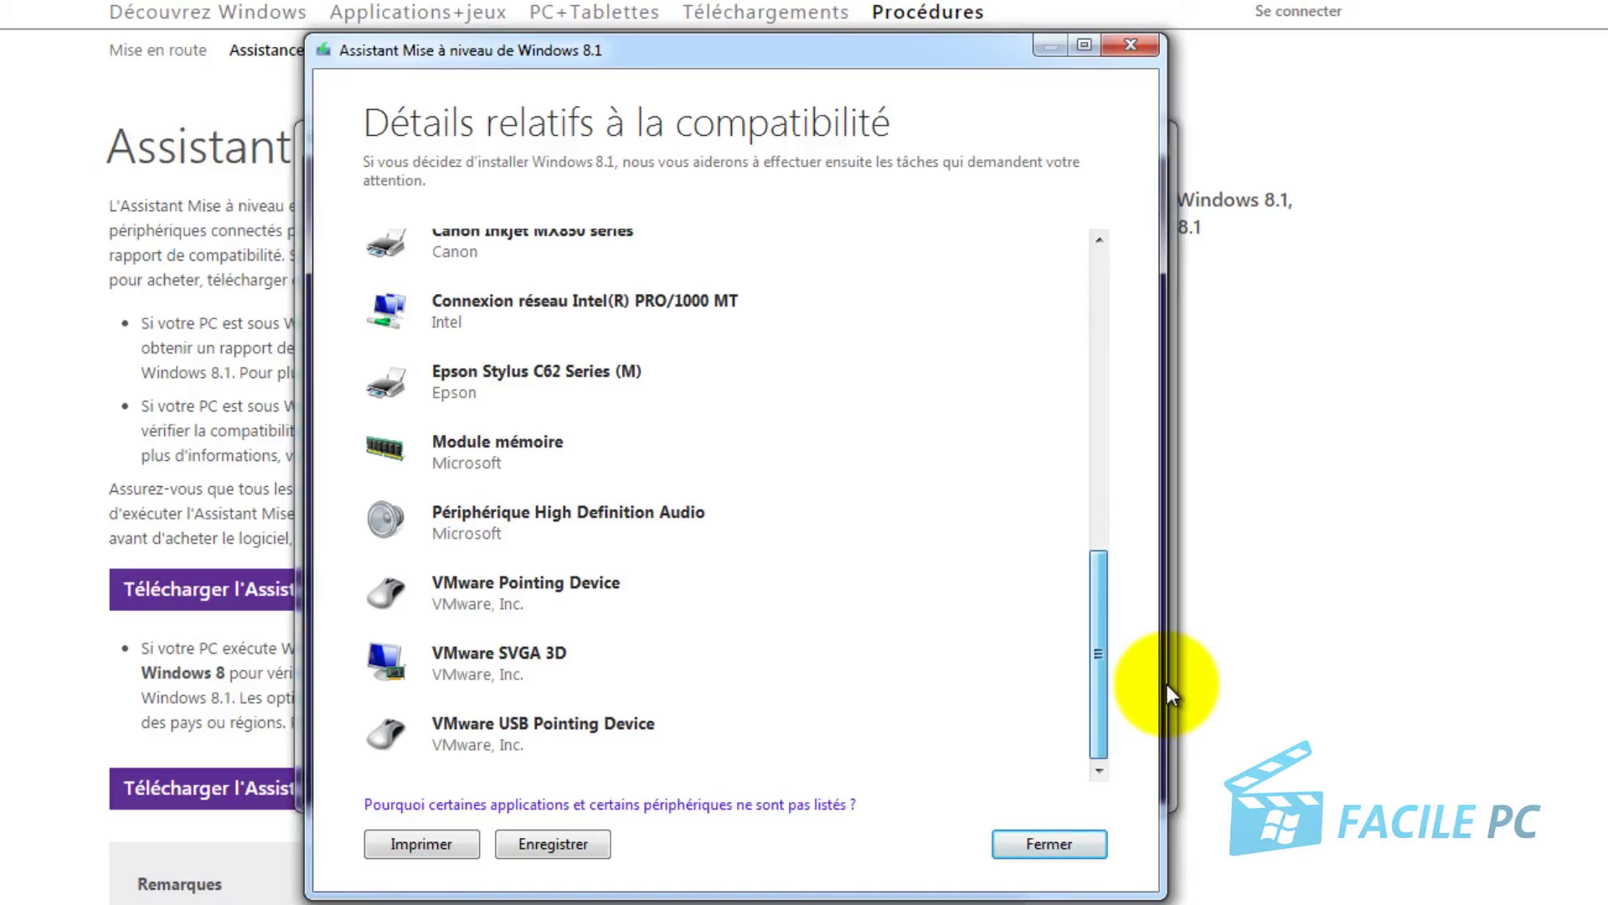
mouse_move(1168, 684)
mouse_down()
mouse_move(1185, 579)
mouse_move(1185, 670)
mouse_up()
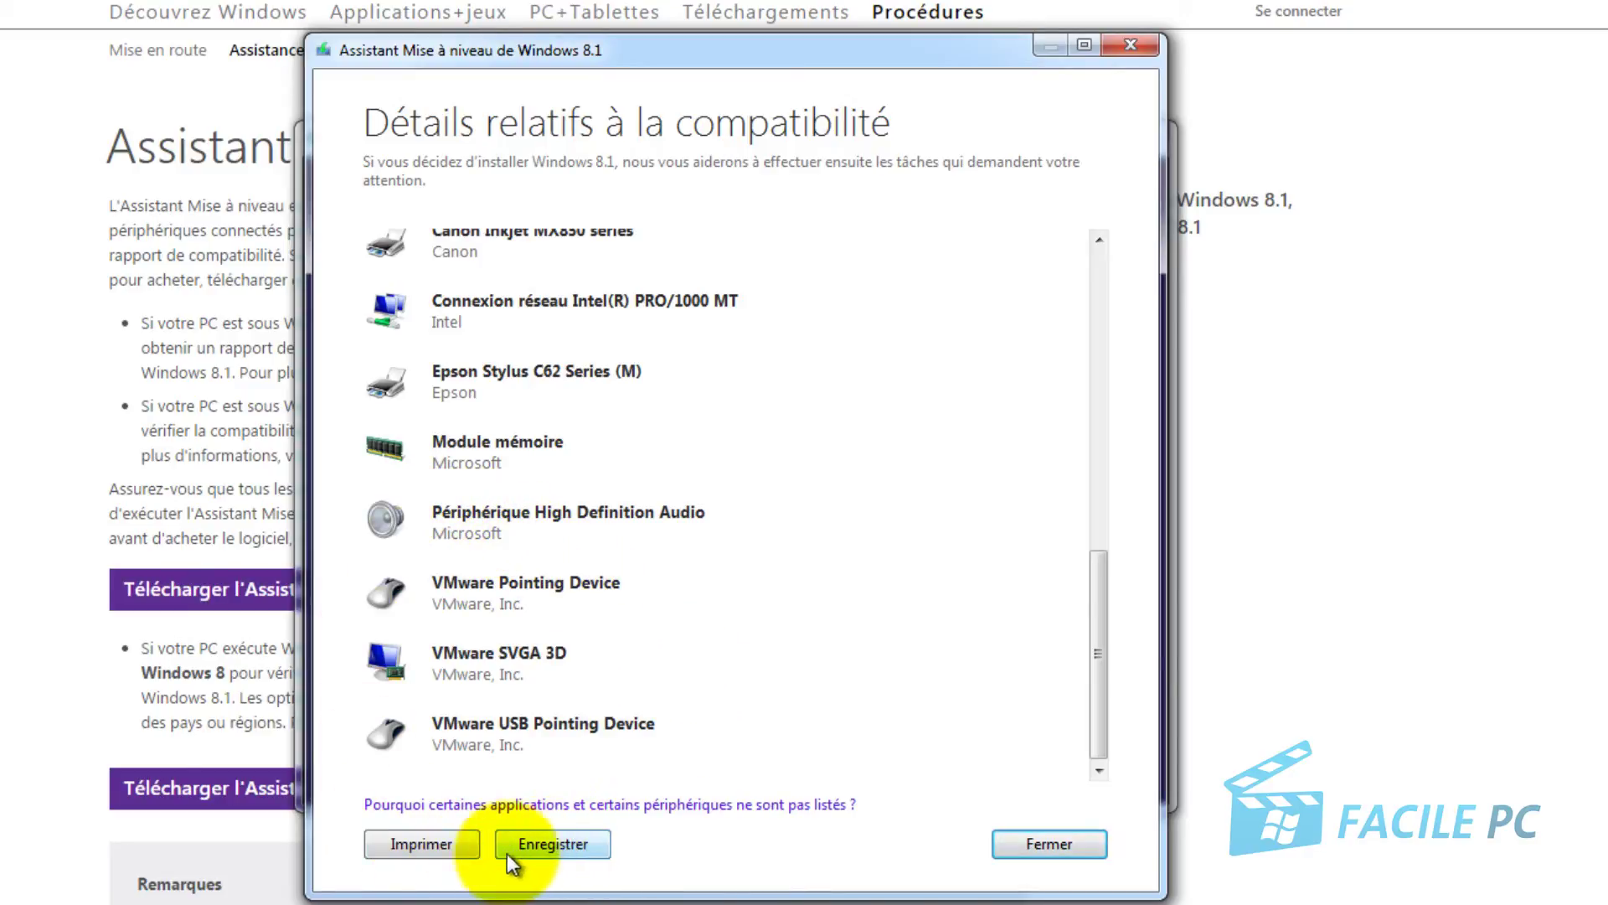
click(1042, 844)
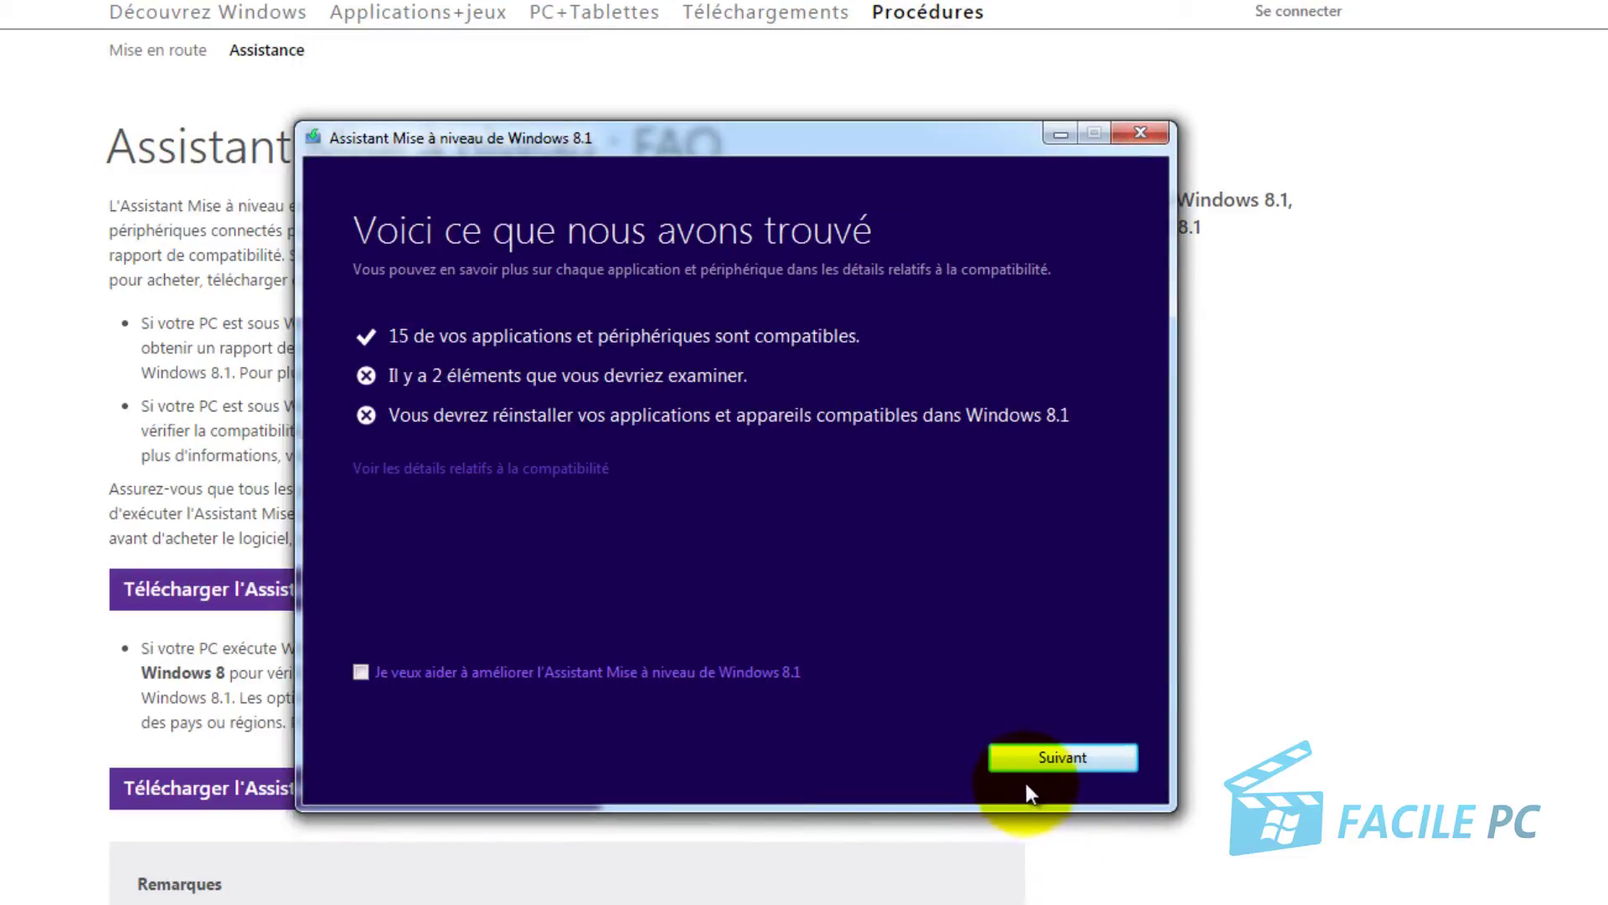
Step: Check the offers for keeping Windows settings, personal files and applications, and return to the choice of items to keep
click(1051, 758)
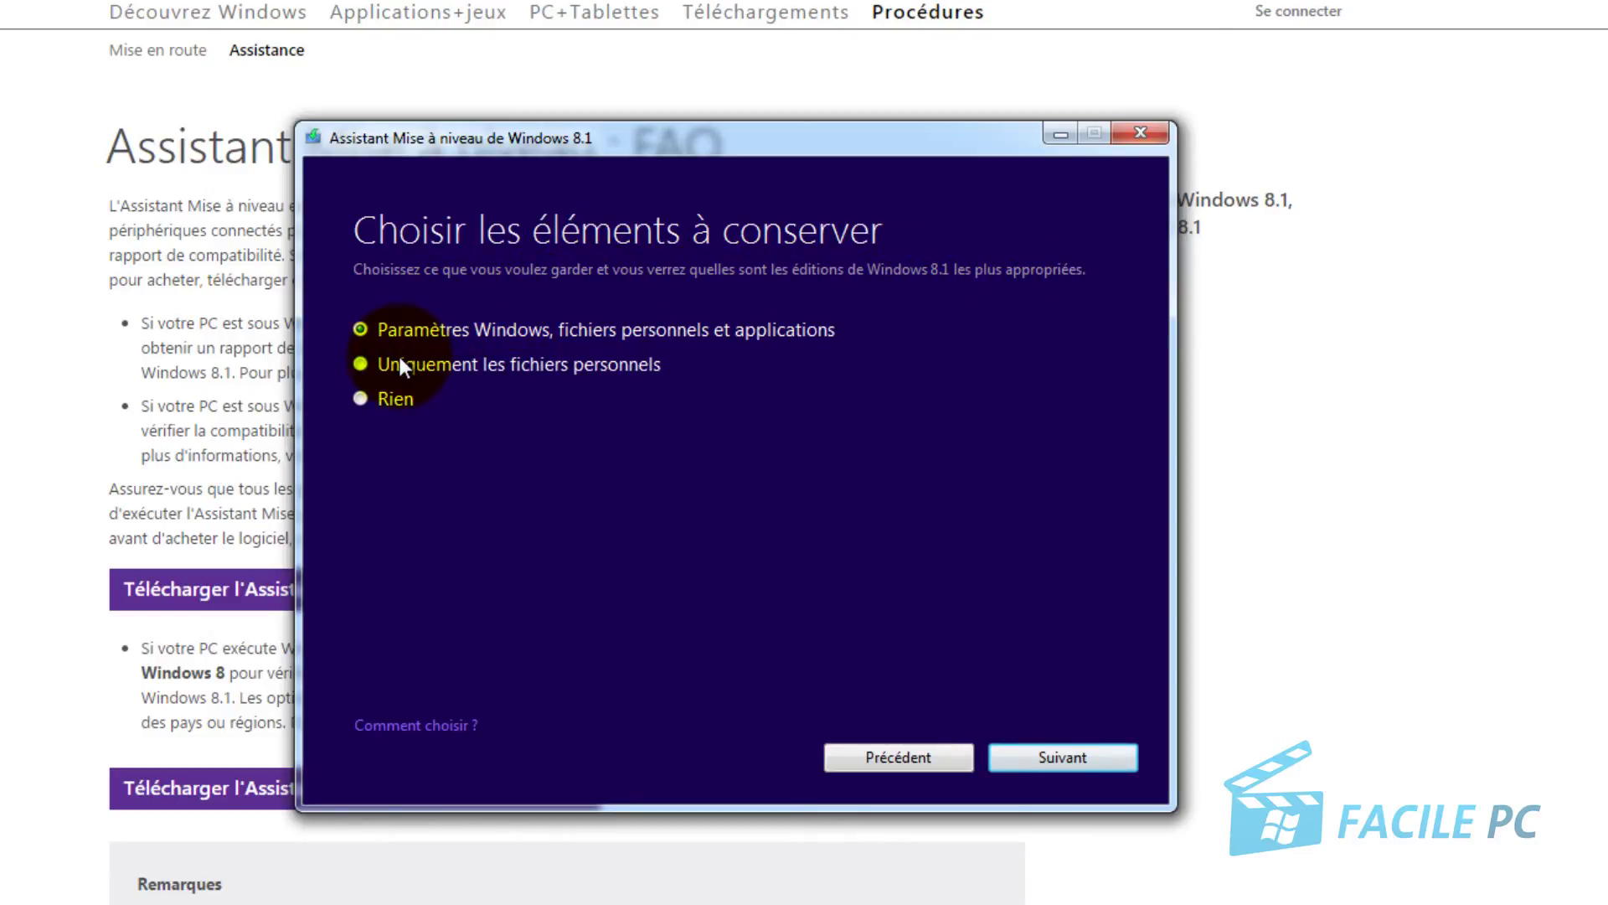
click(1087, 762)
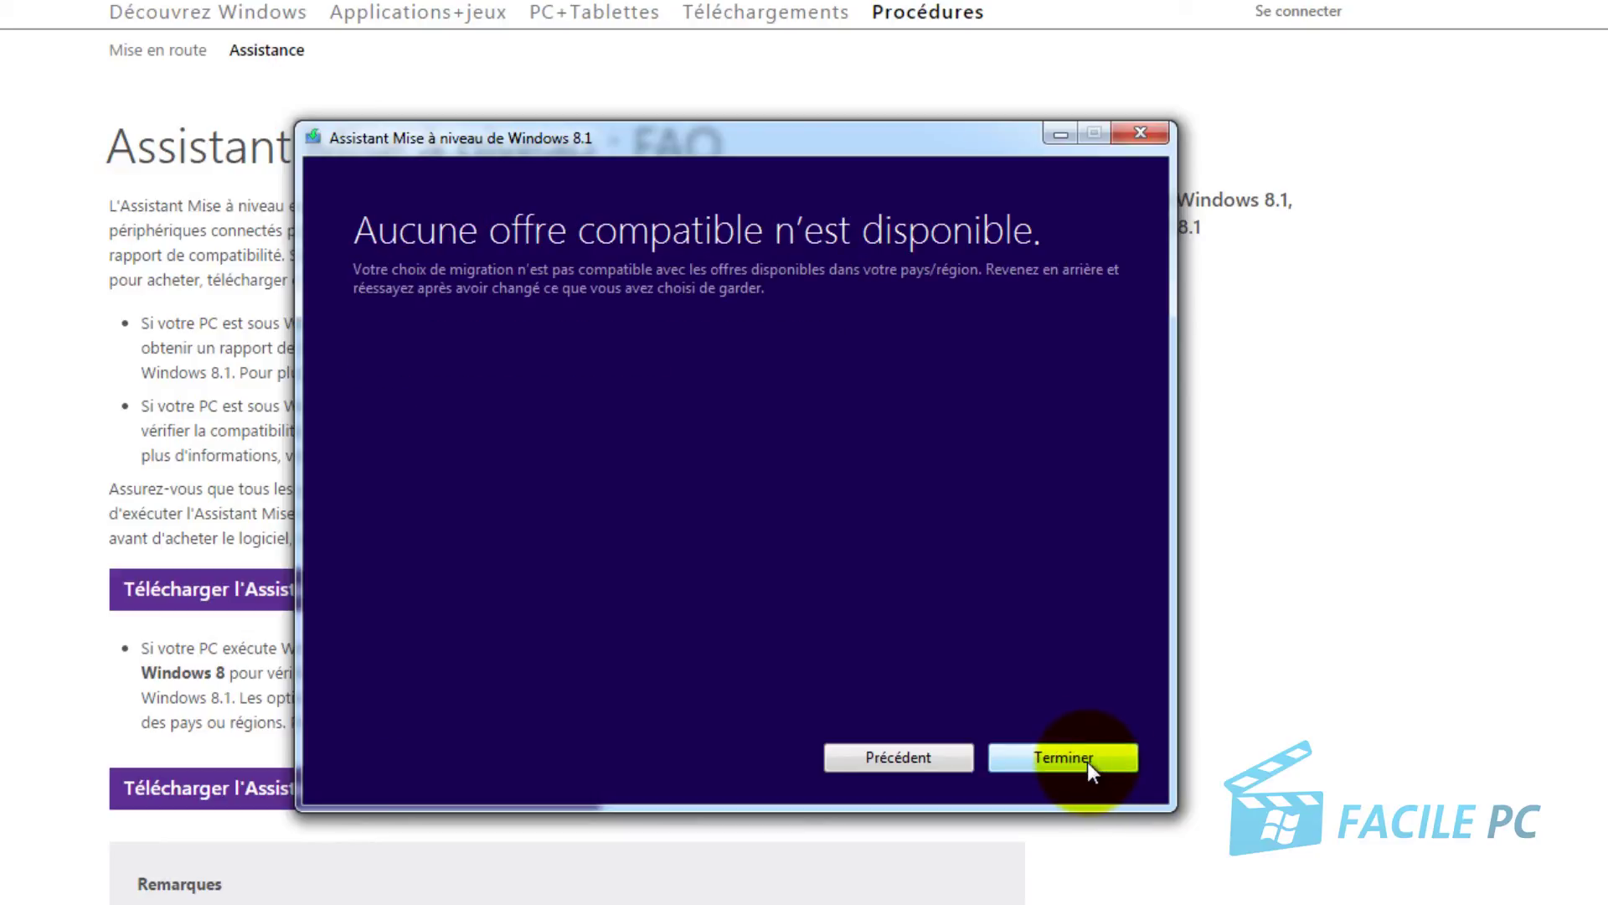
click(931, 758)
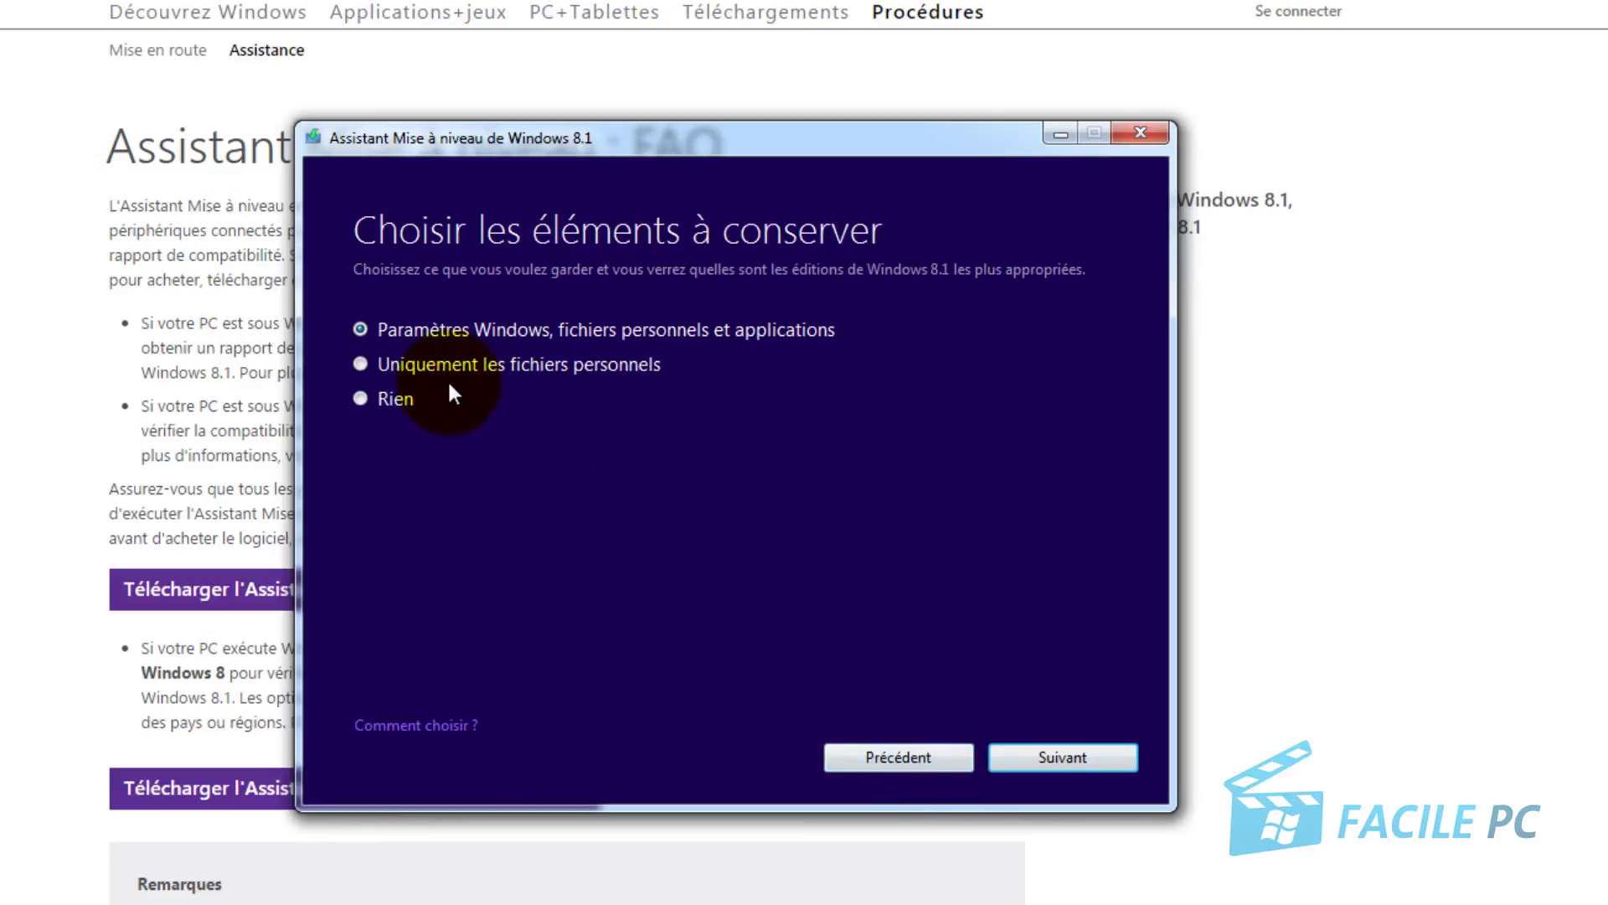
Step: Check the Windows 8.1 editions offered when keeping only personal files, and return to the choice of items to keep
click(445, 369)
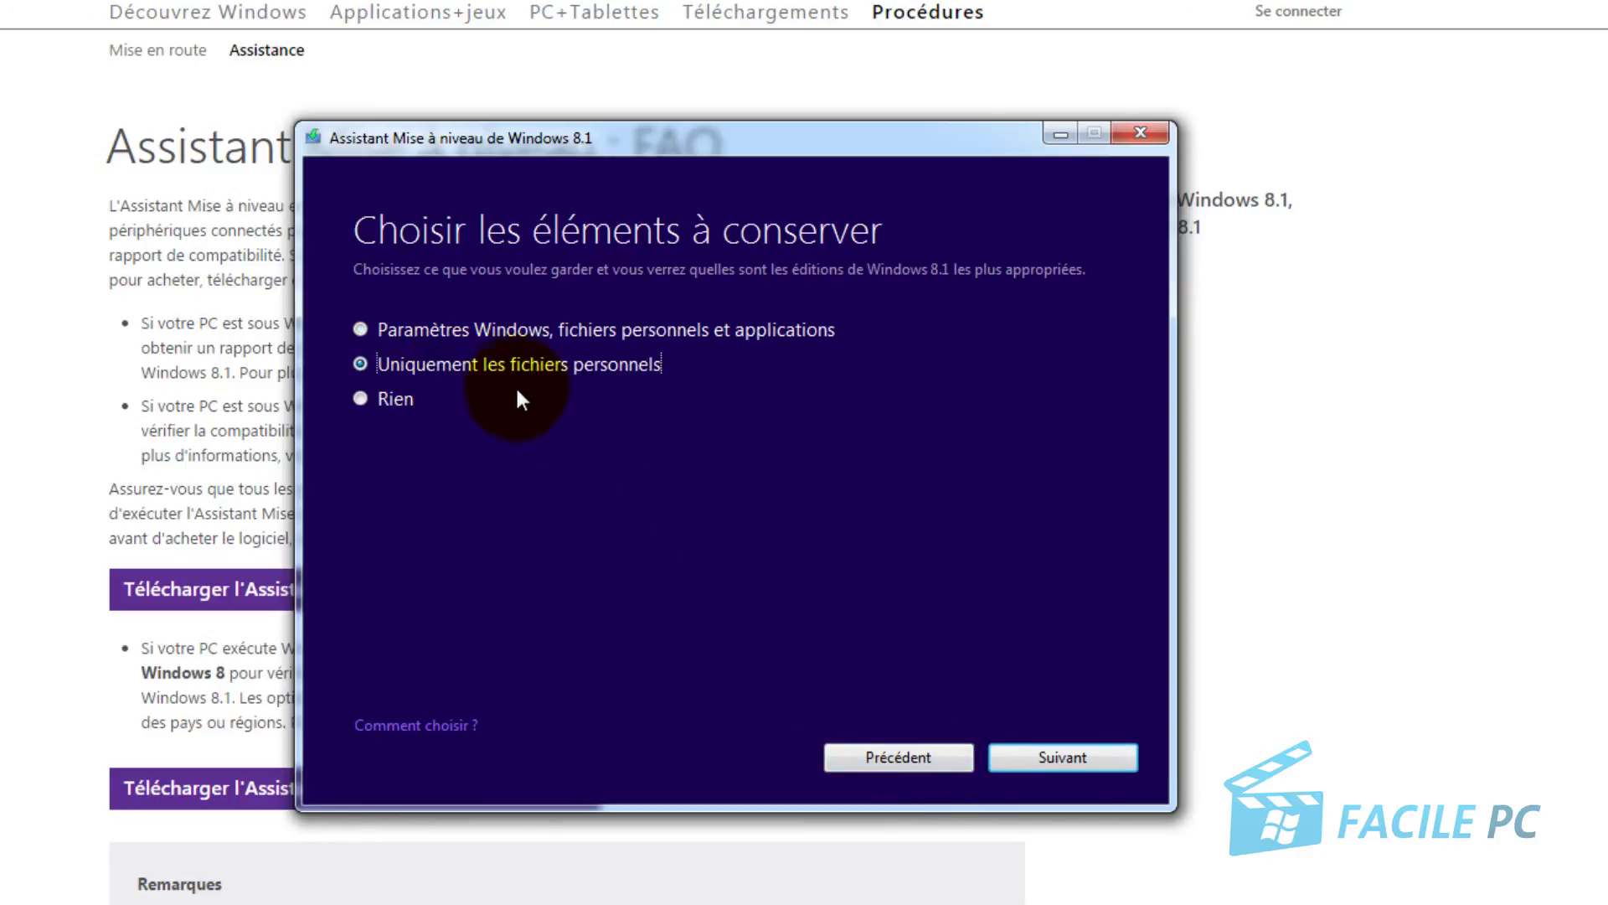
click(1084, 759)
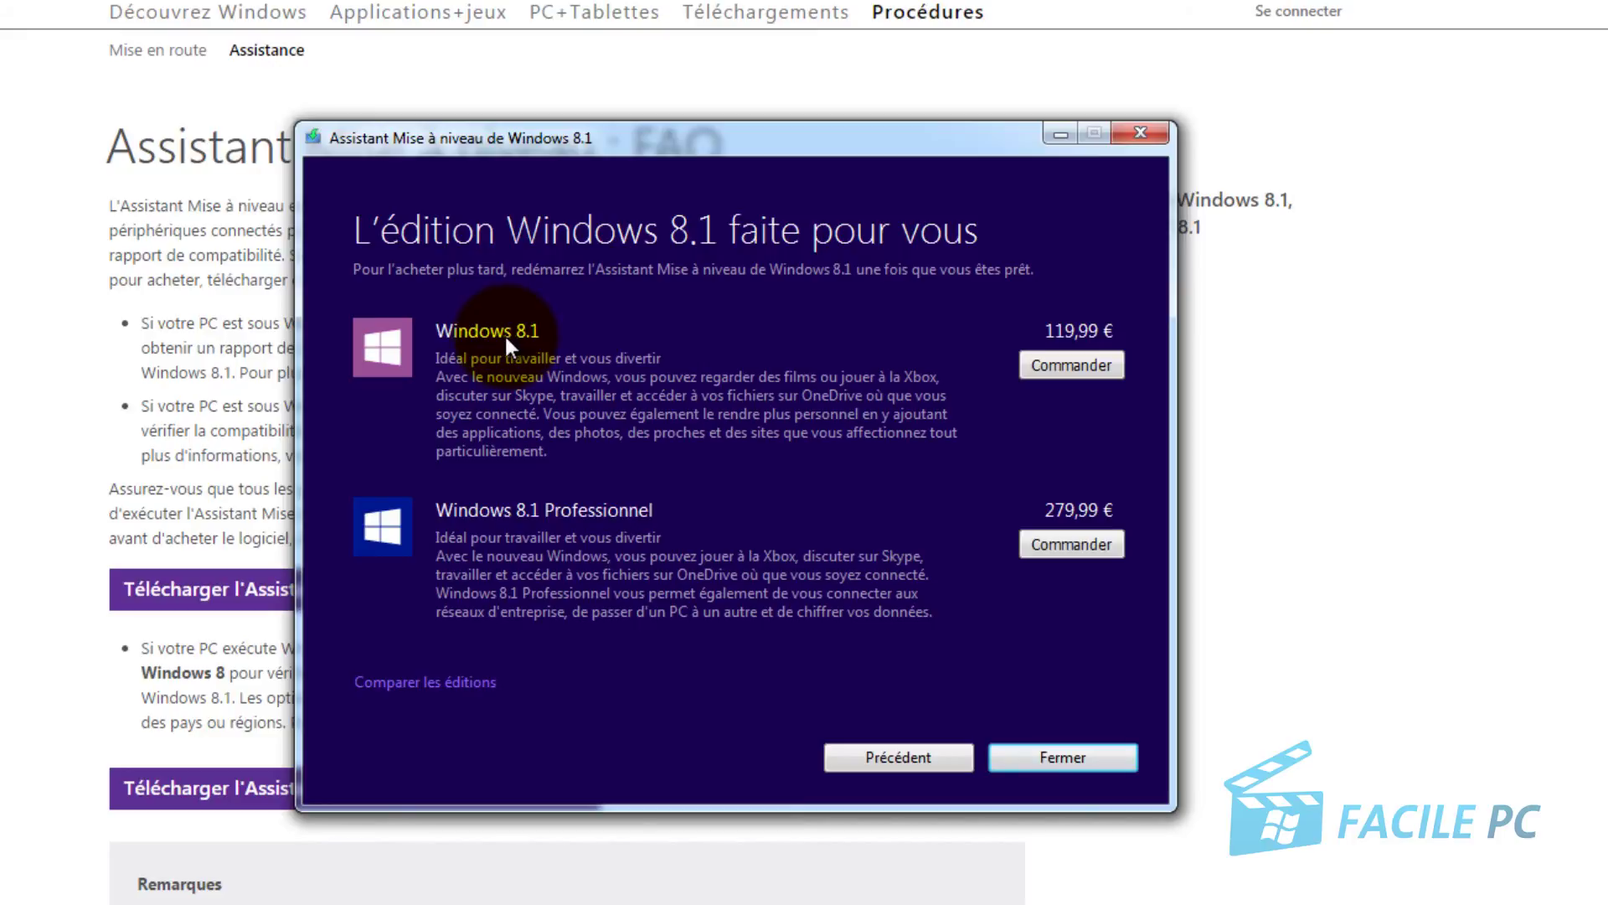
click(894, 758)
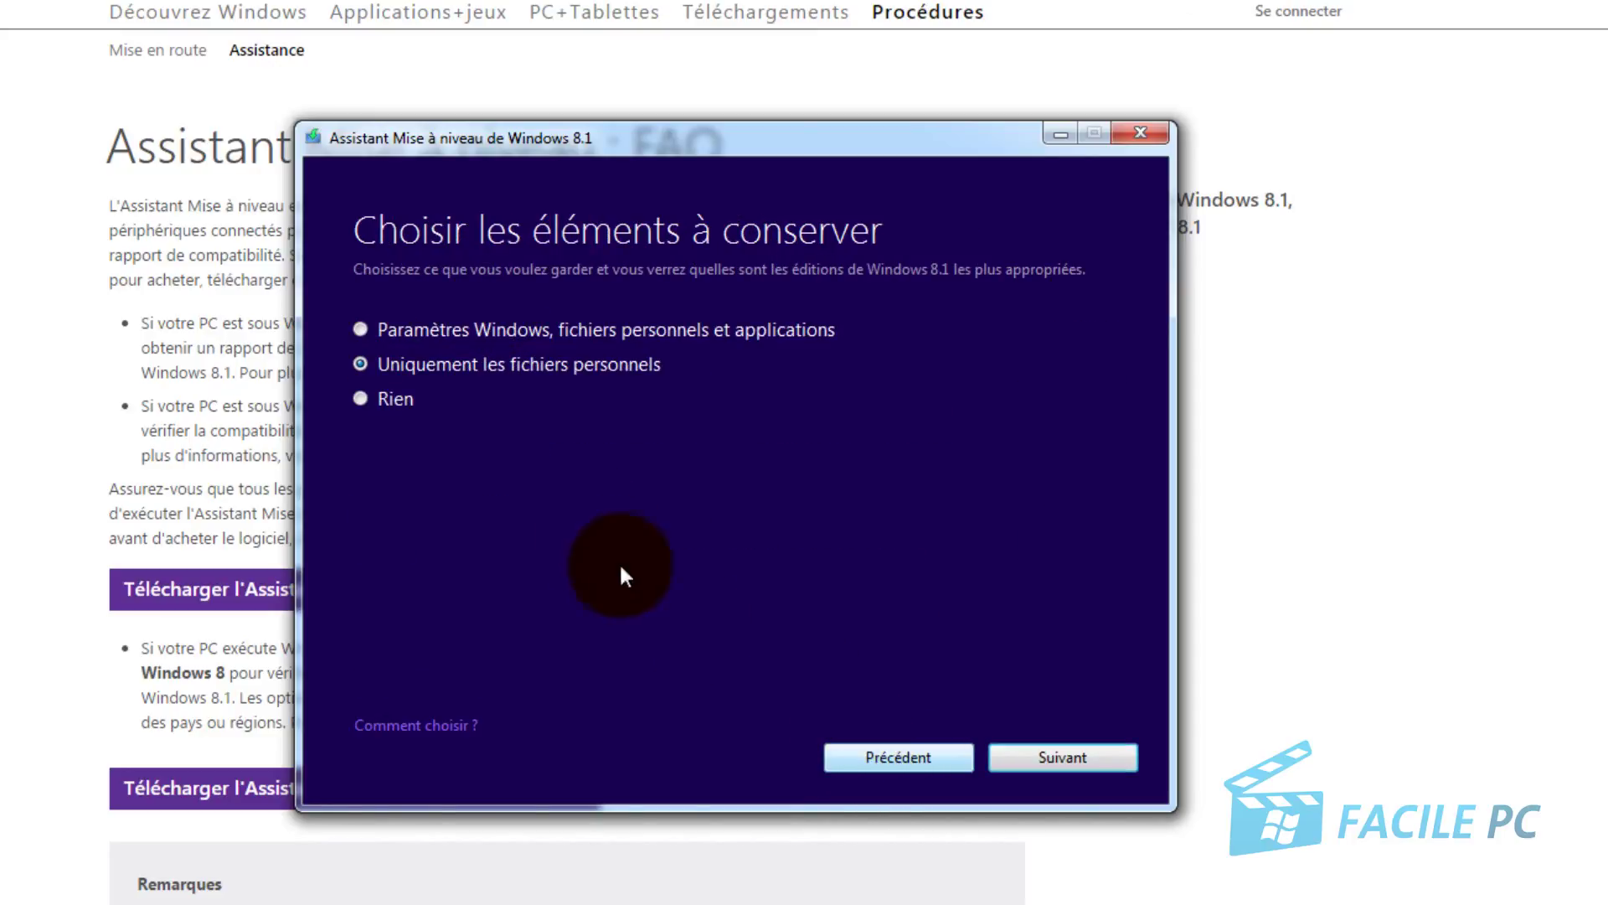
Step: Check the Windows 8.1 editions offered when keeping nothing (Rien), and close the upgrade assistant
click(375, 403)
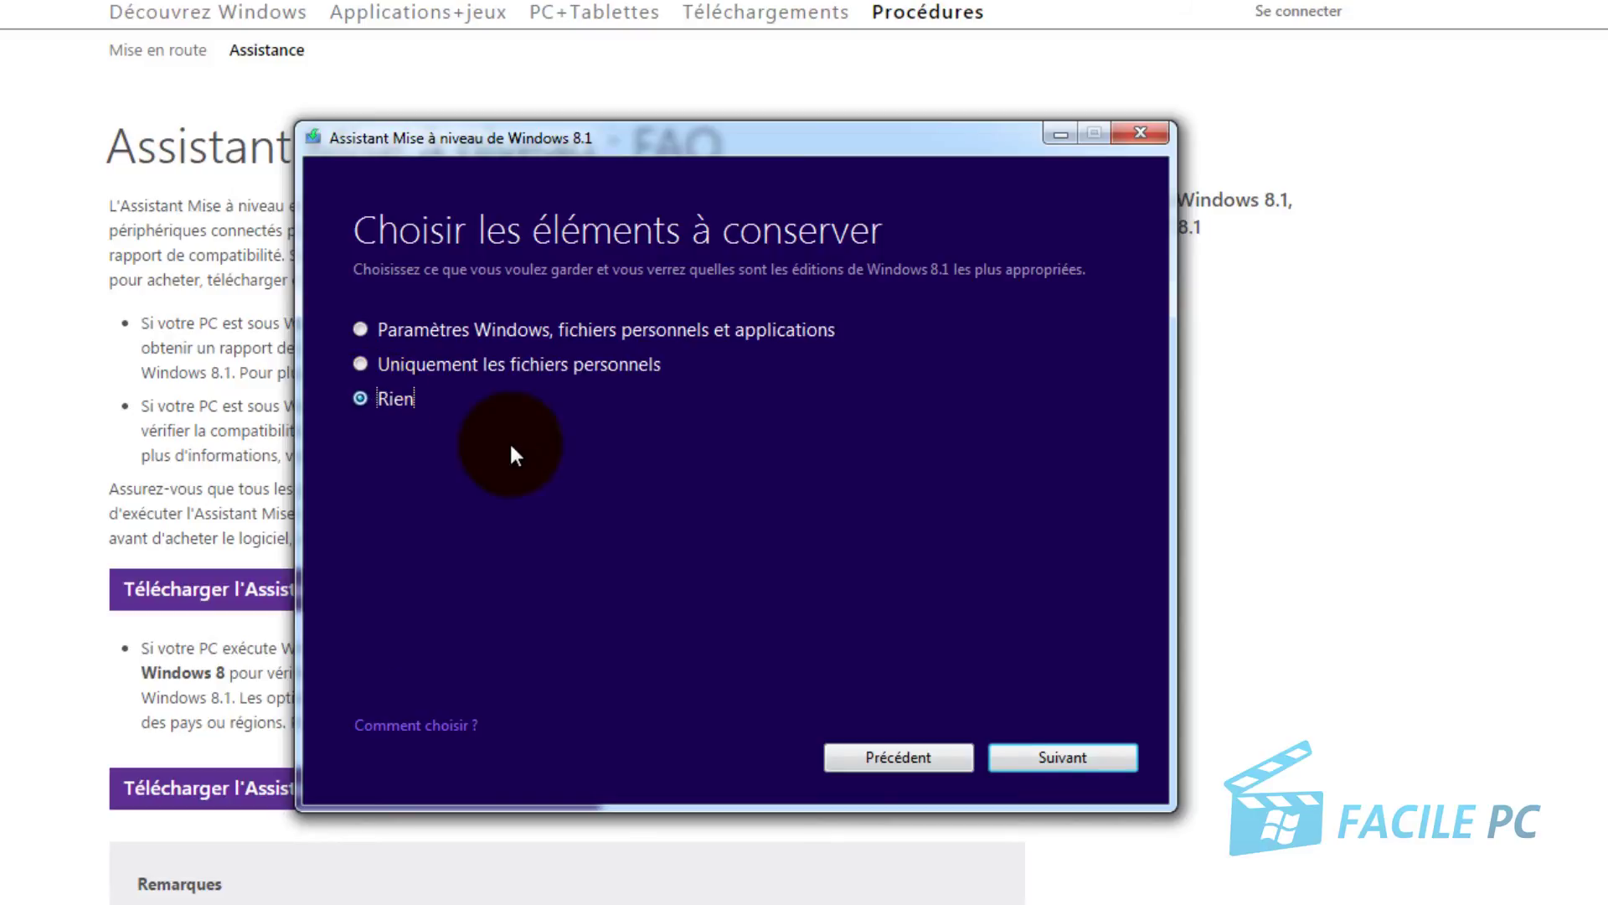
click(1052, 758)
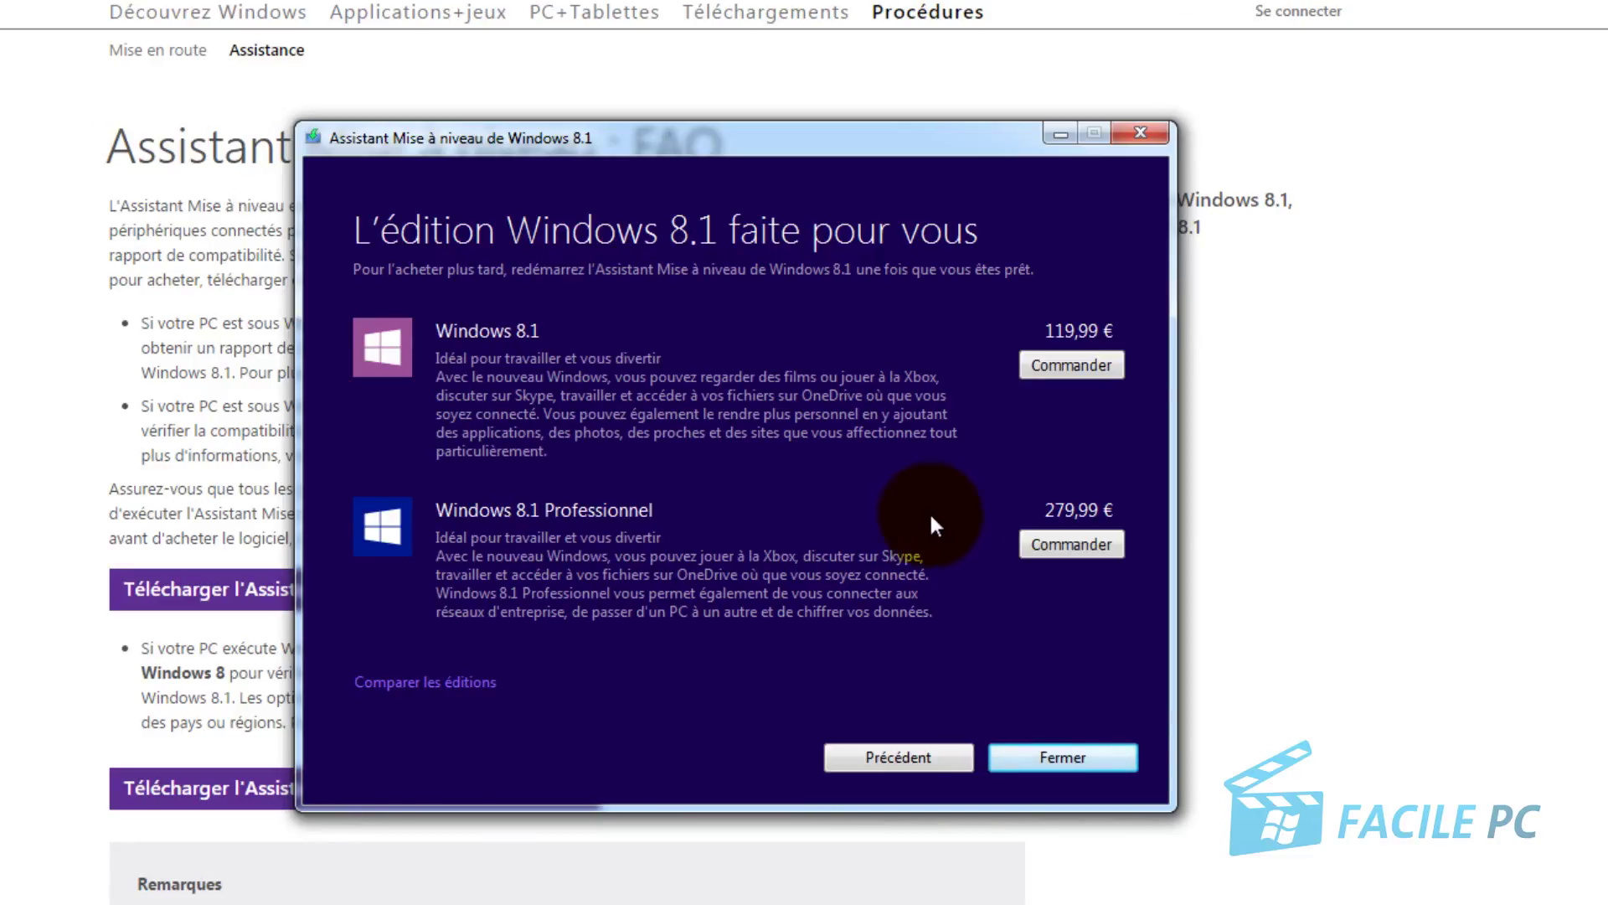
click(1088, 757)
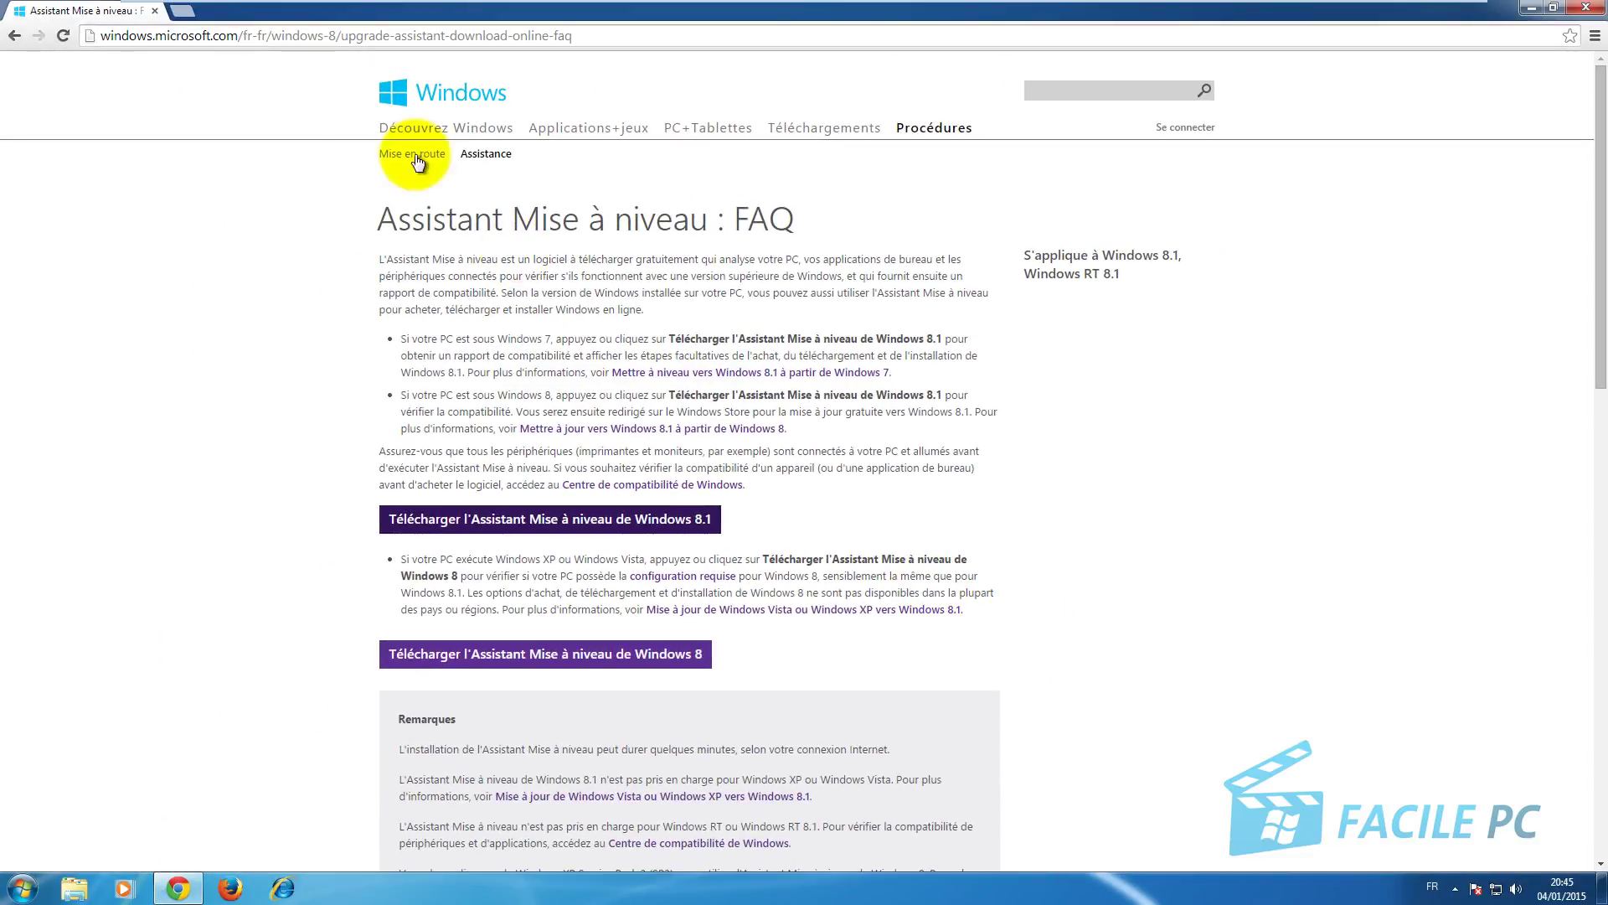
Step: Go to the topachat.com website
click(367, 37)
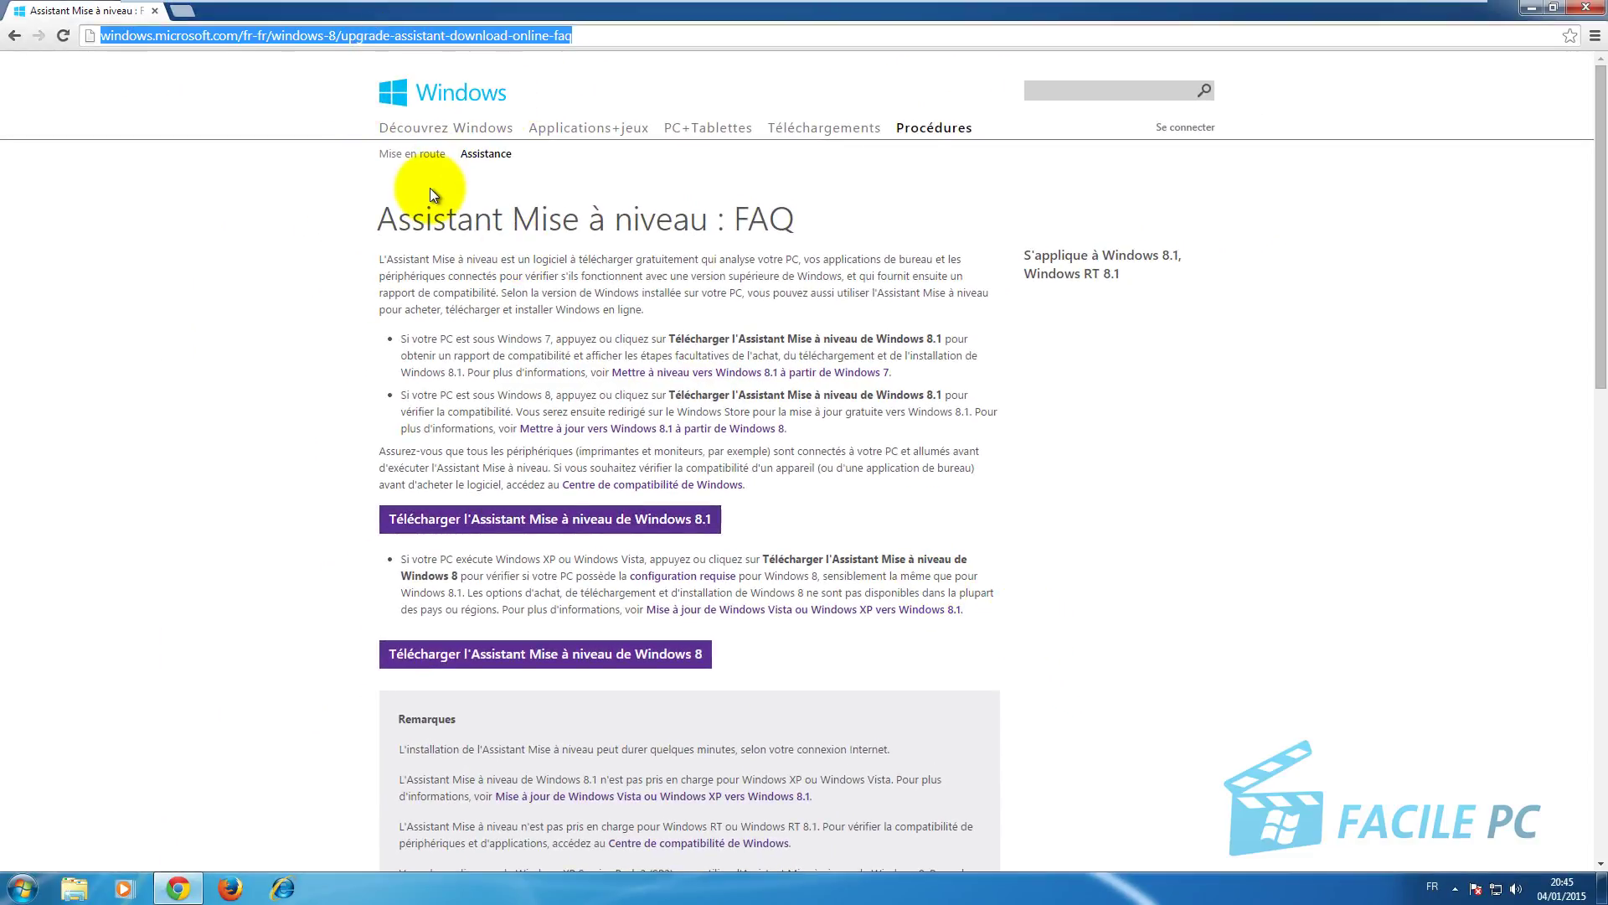
text(topachat)
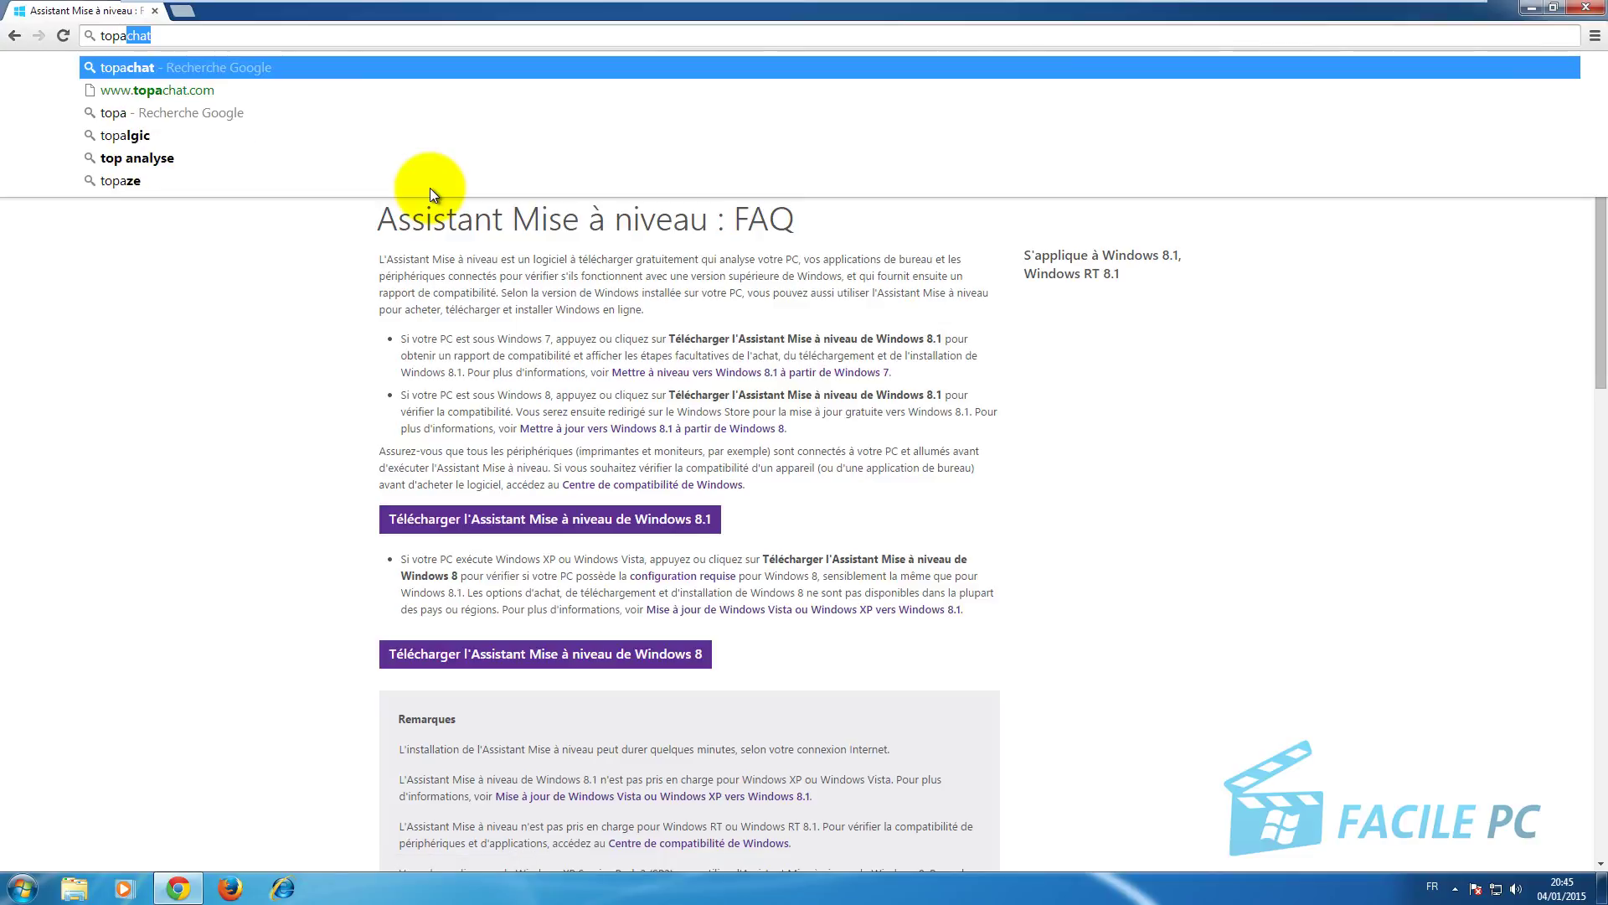
text(.com)
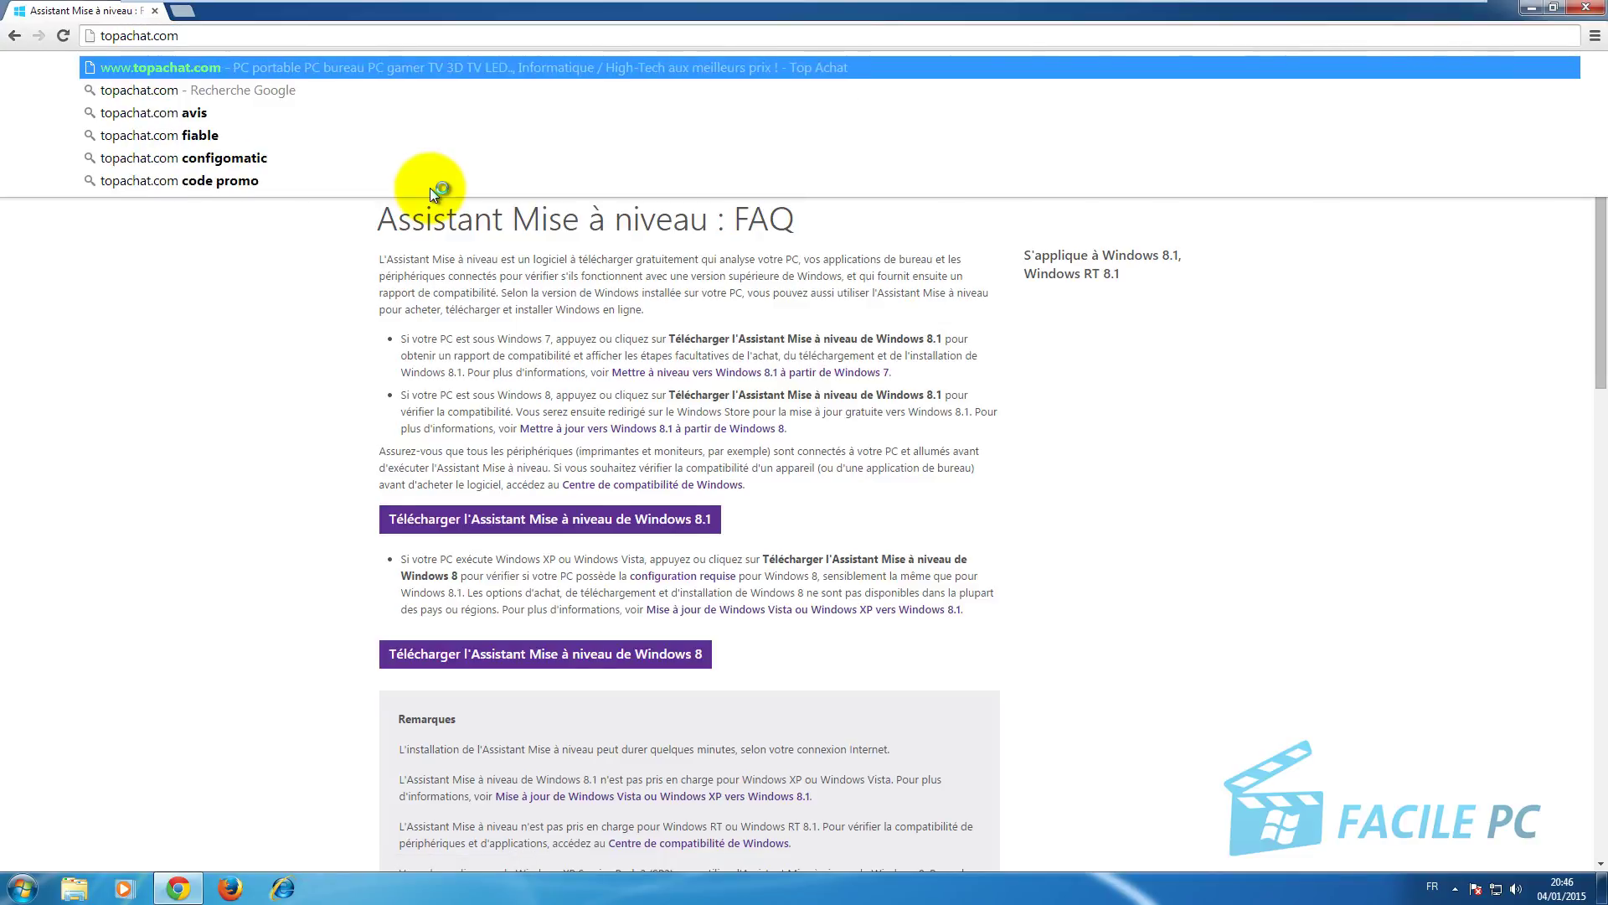
key(Return)
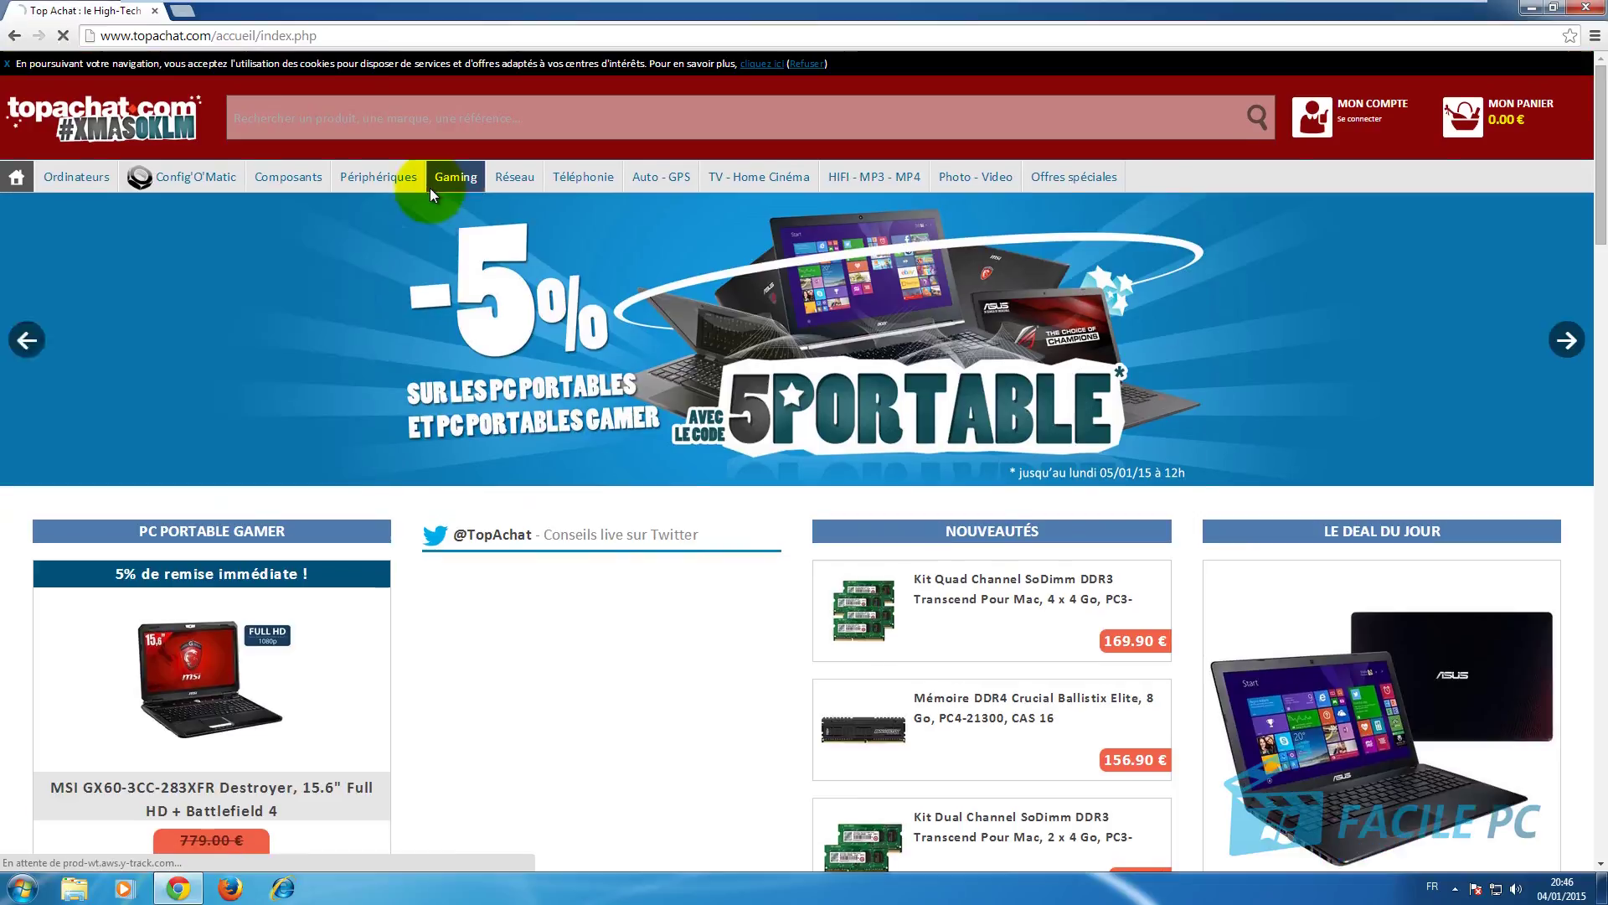
Step: Search the store for "windows 8", view the "Microsoft Windows 8.1, 64 bits, OEM" product page and close the browser
mouse_move(434, 195)
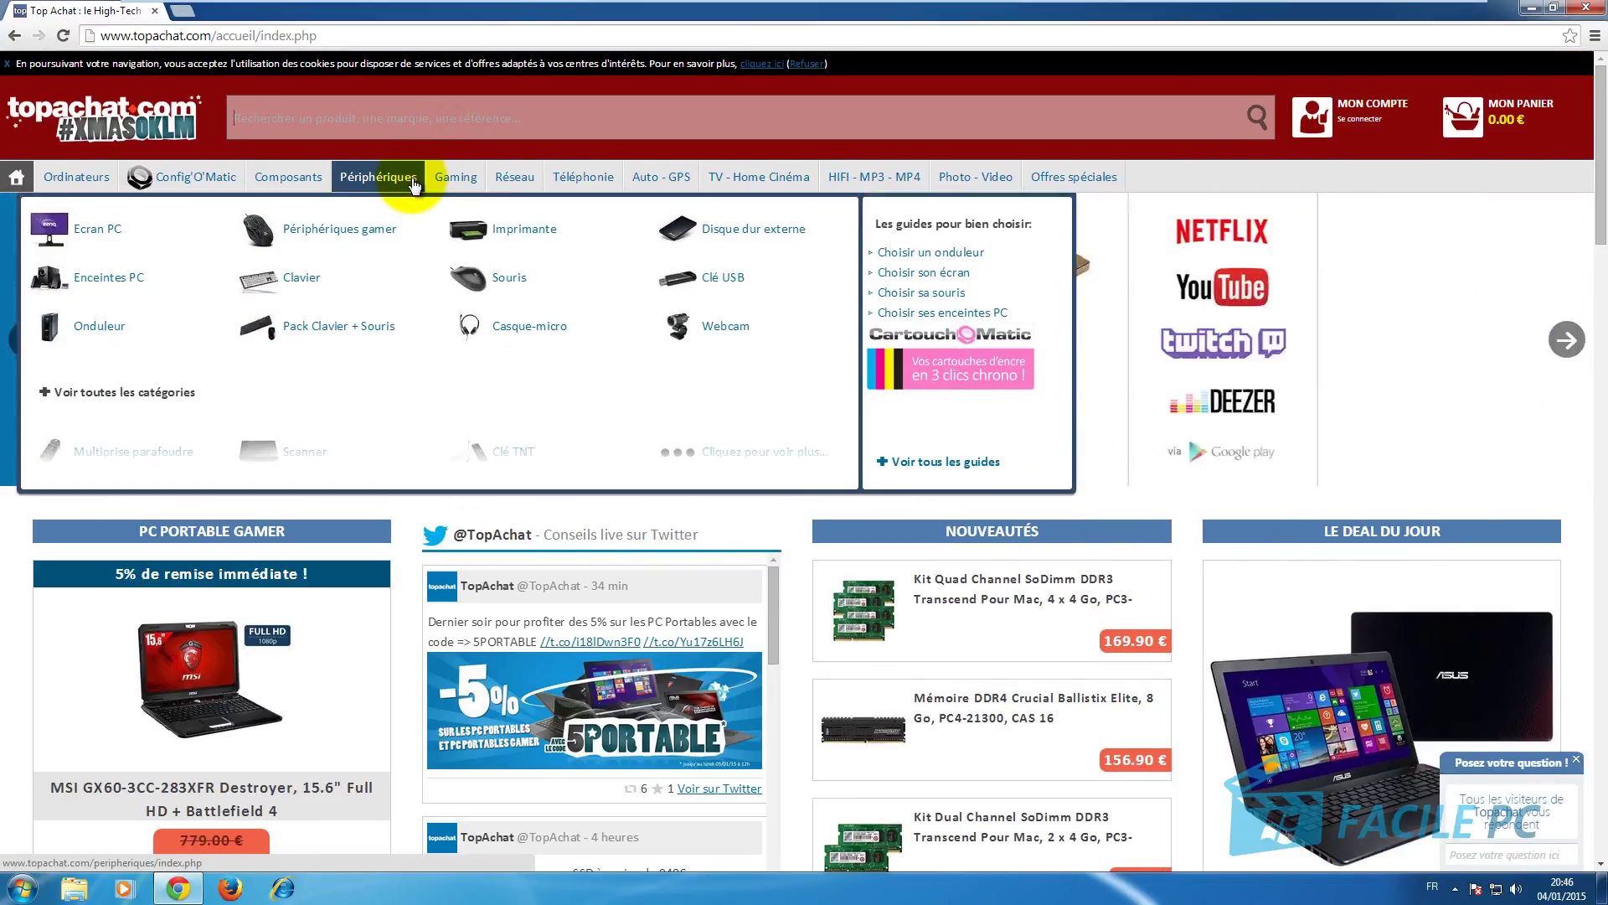
text(windows 8)
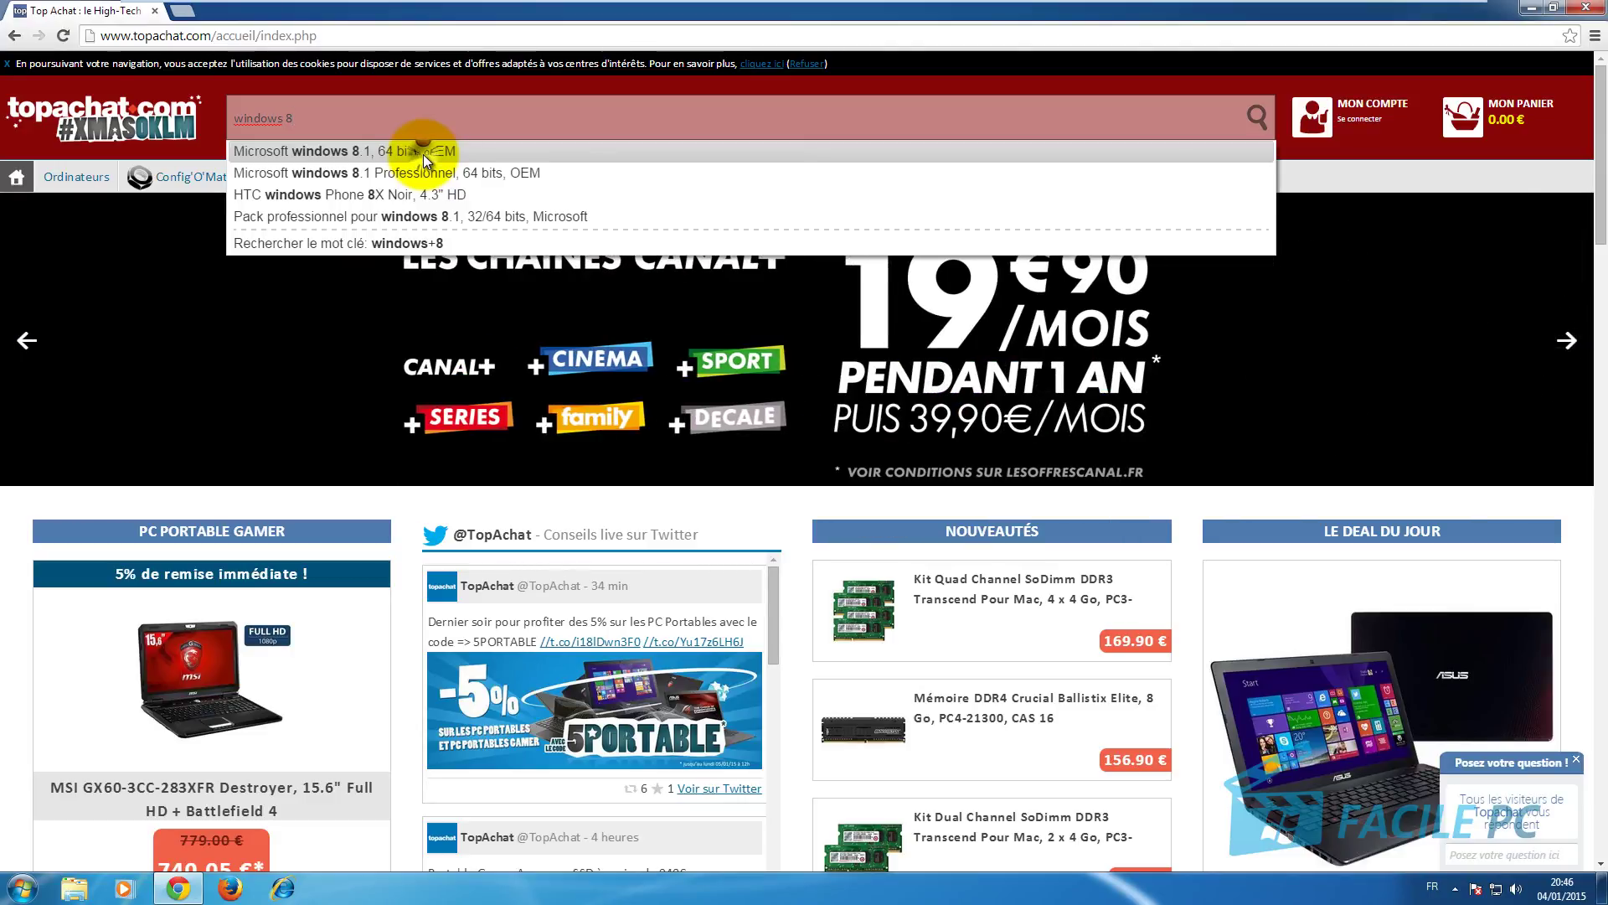
click(424, 155)
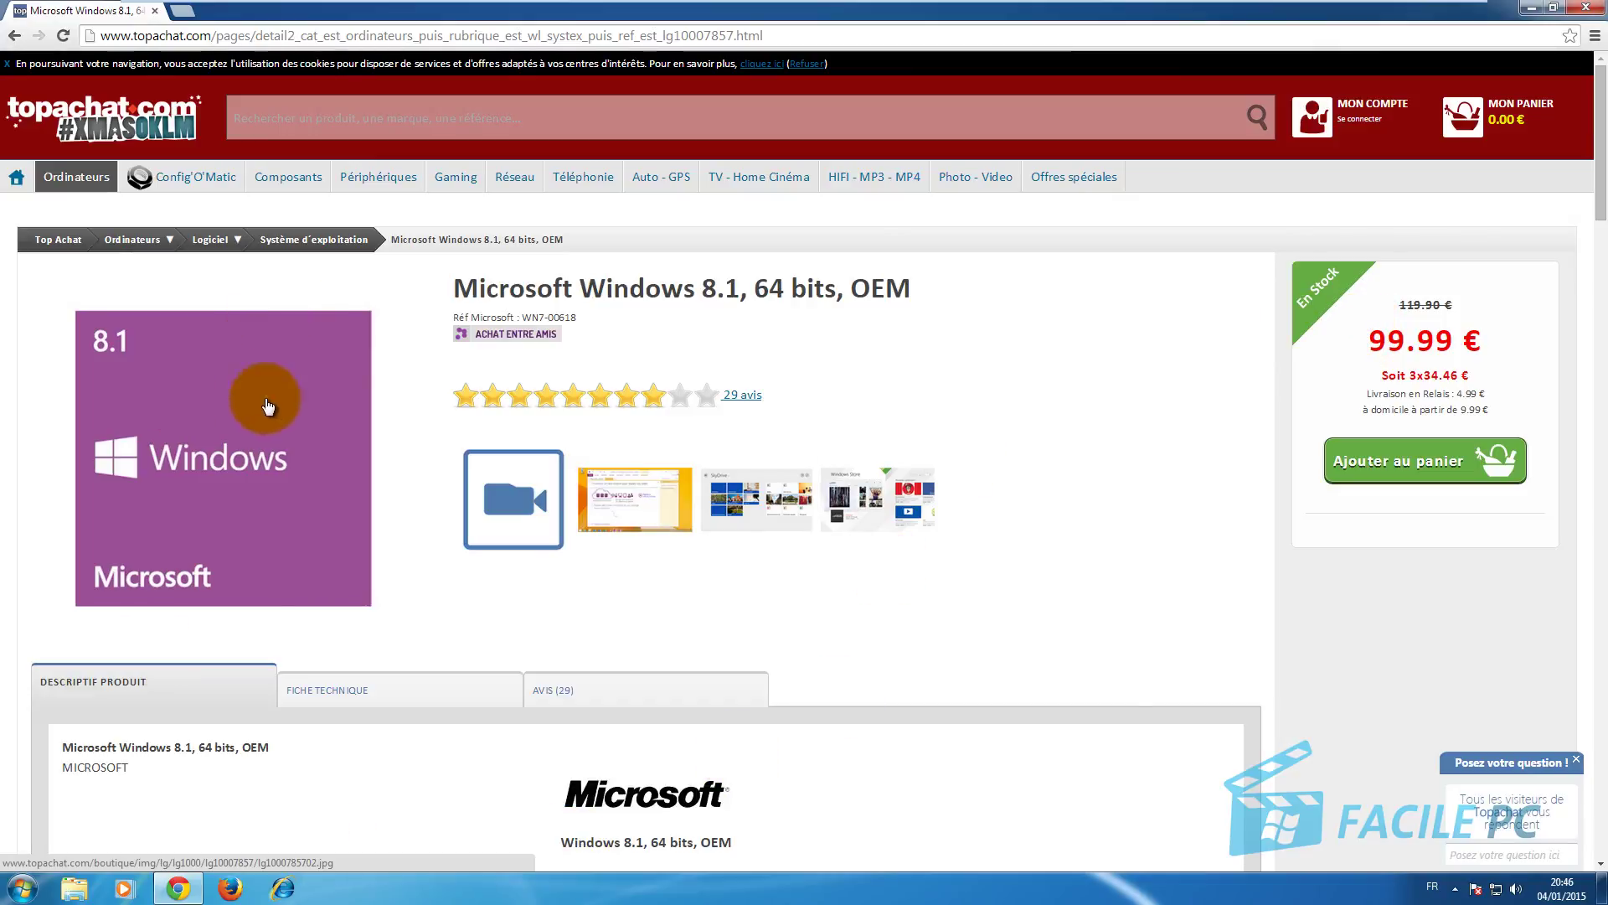
click(1598, 6)
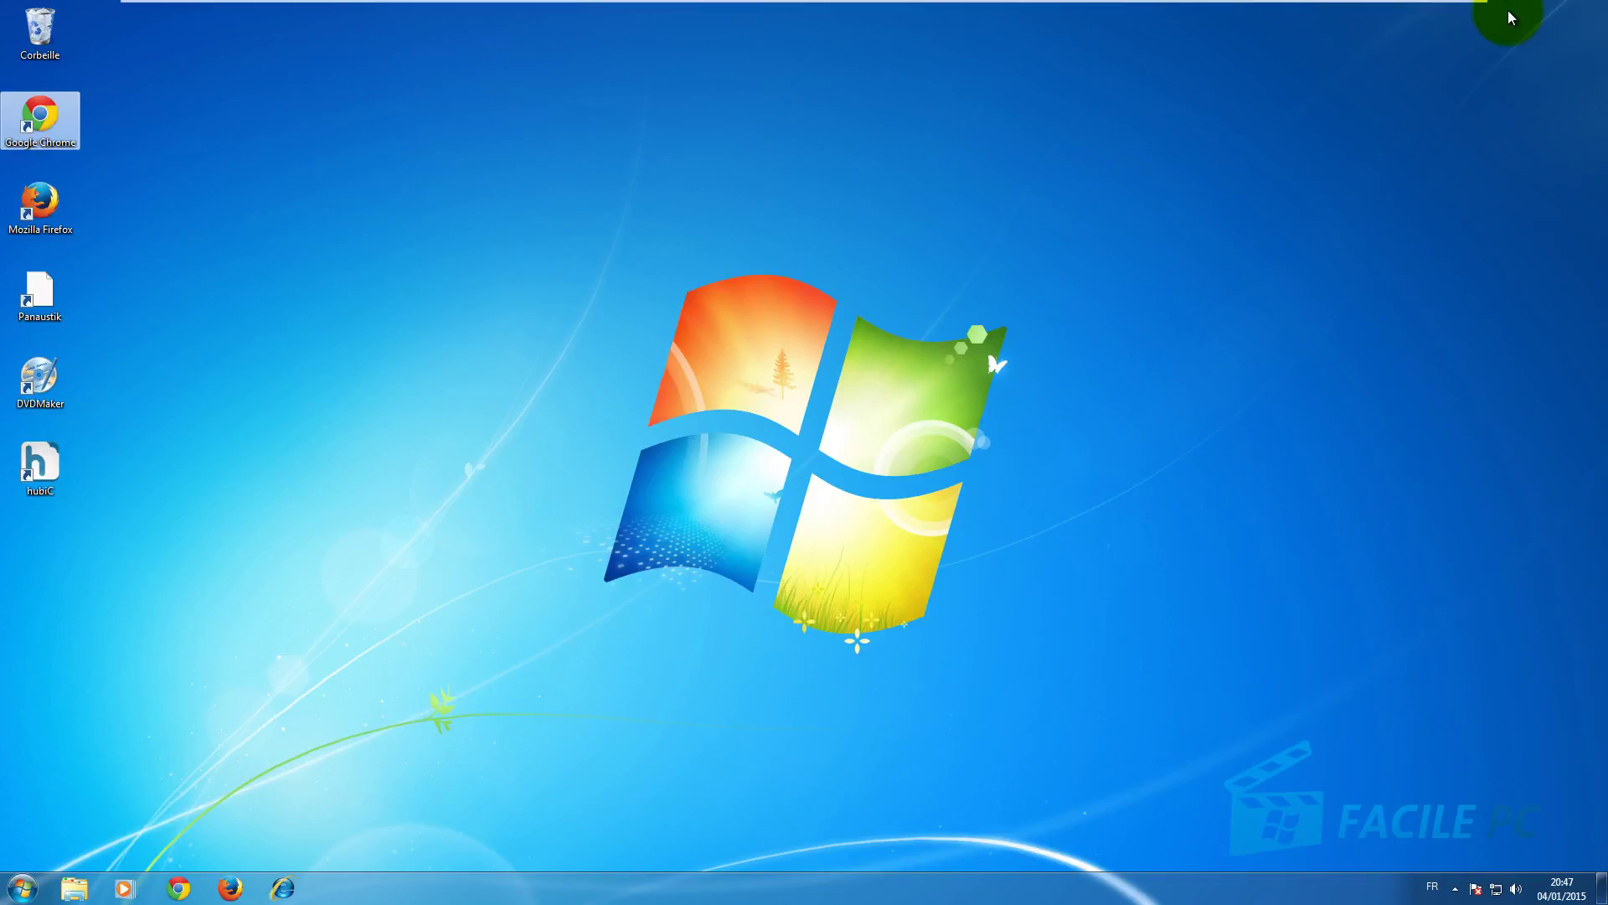
mouse_move(1446, 8)
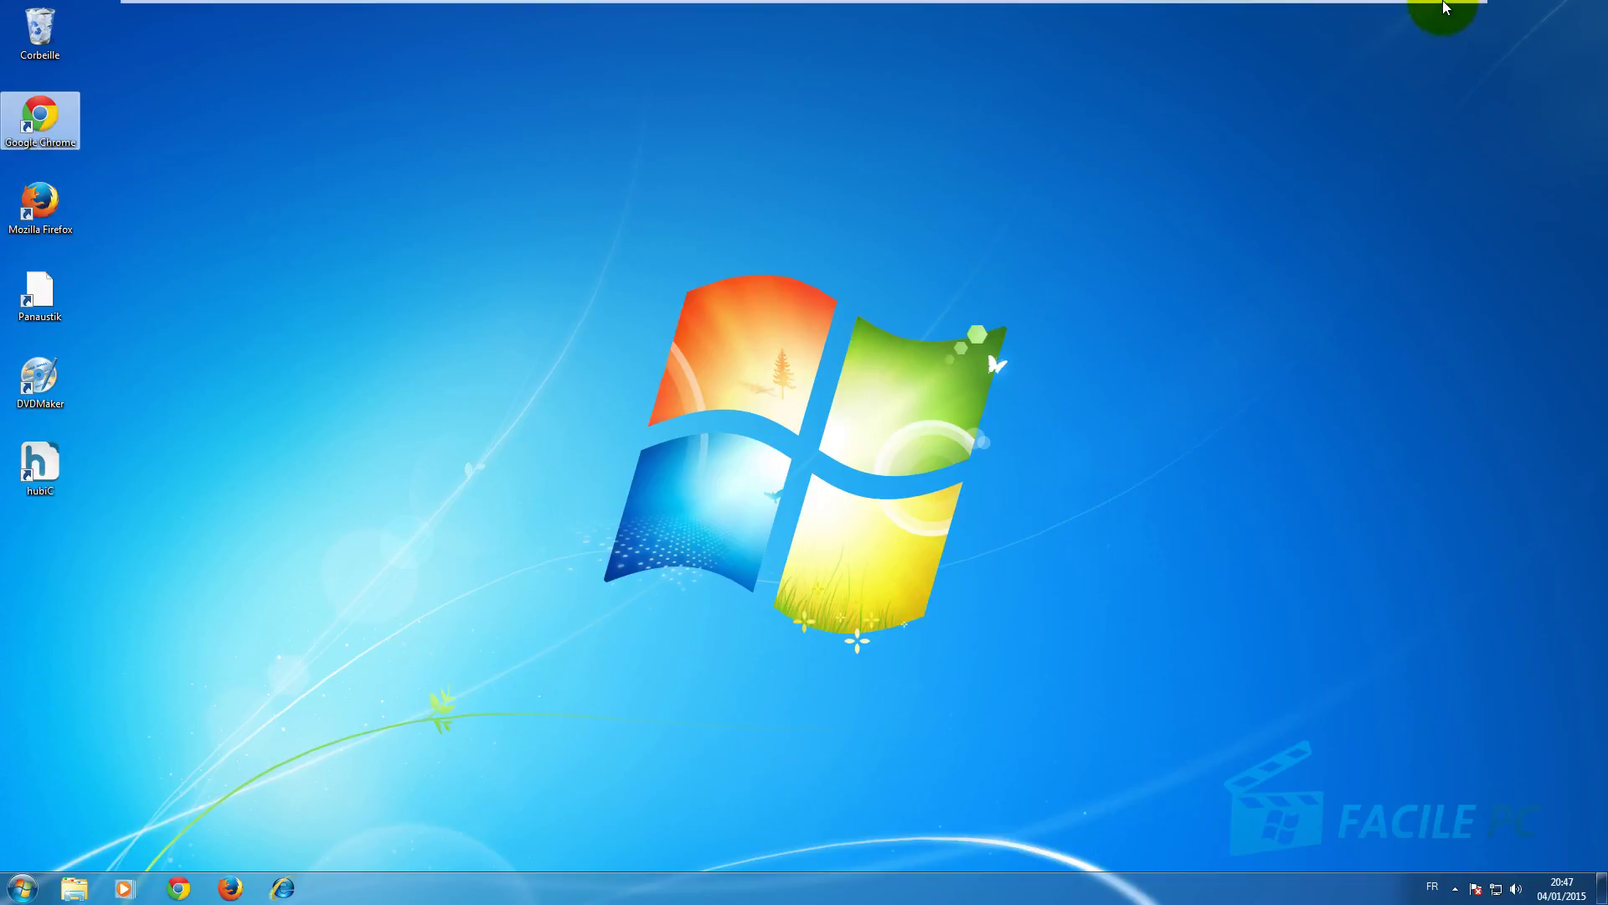